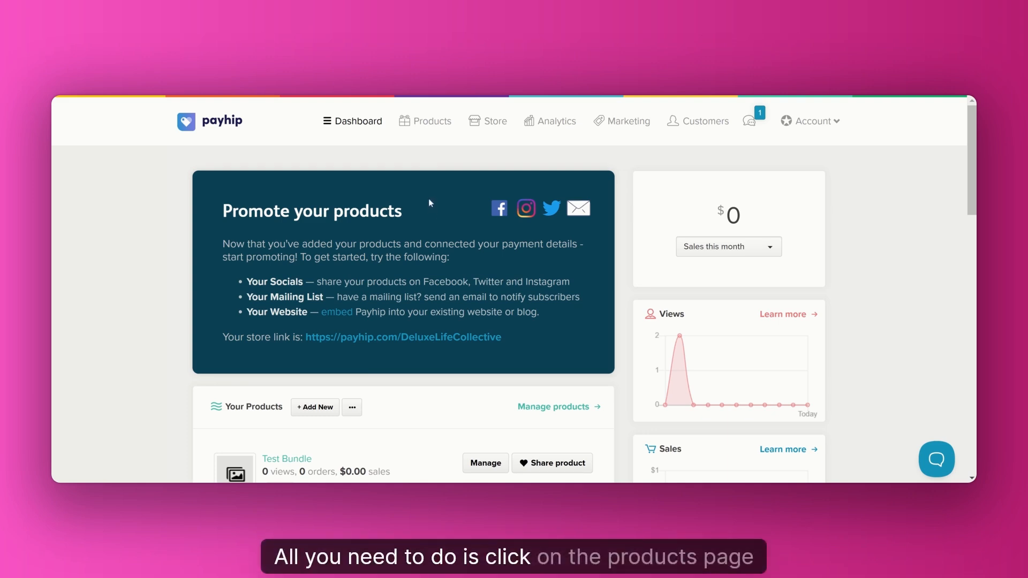
Start adding a new product of the Coaching Service type.
{"action": "left_click", "coordinate": [433, 122]}
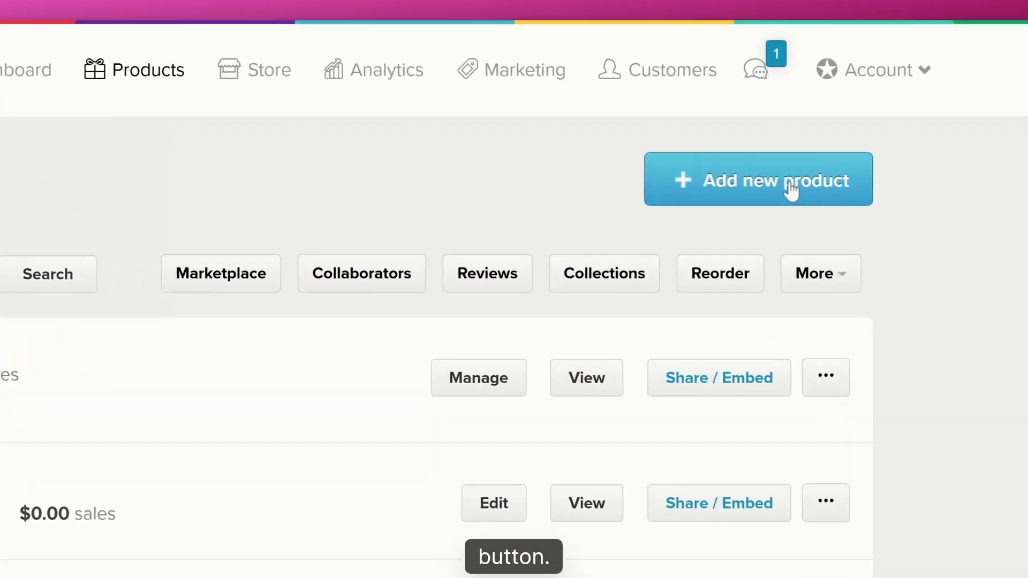
{"action": "left_click", "coordinate": [791, 190]}
{"action": "scroll", "coordinate": [590, 292], "scroll_direction": "down", "scroll_amount": 5}
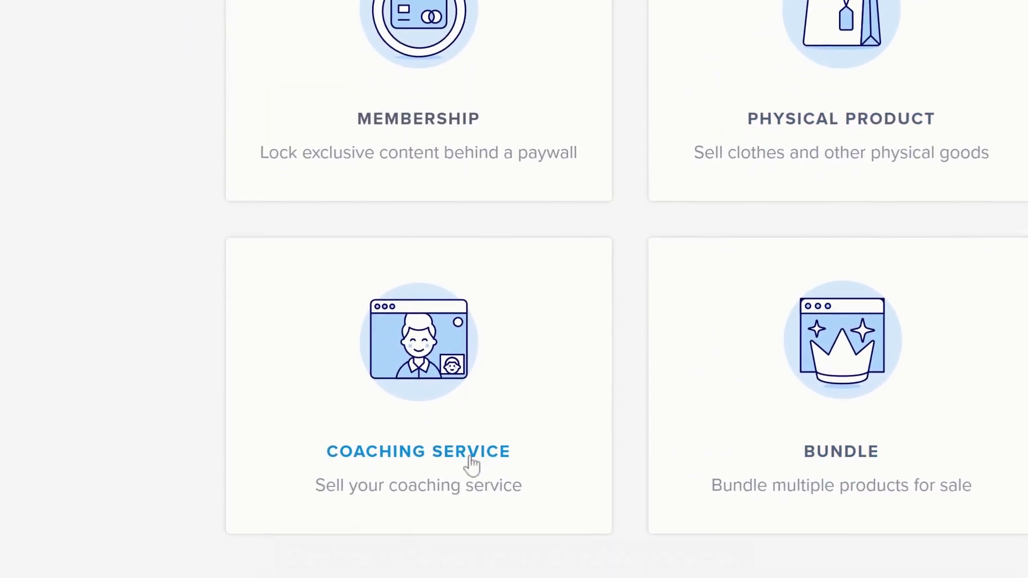
{"action": "left_click", "coordinate": [471, 463]}
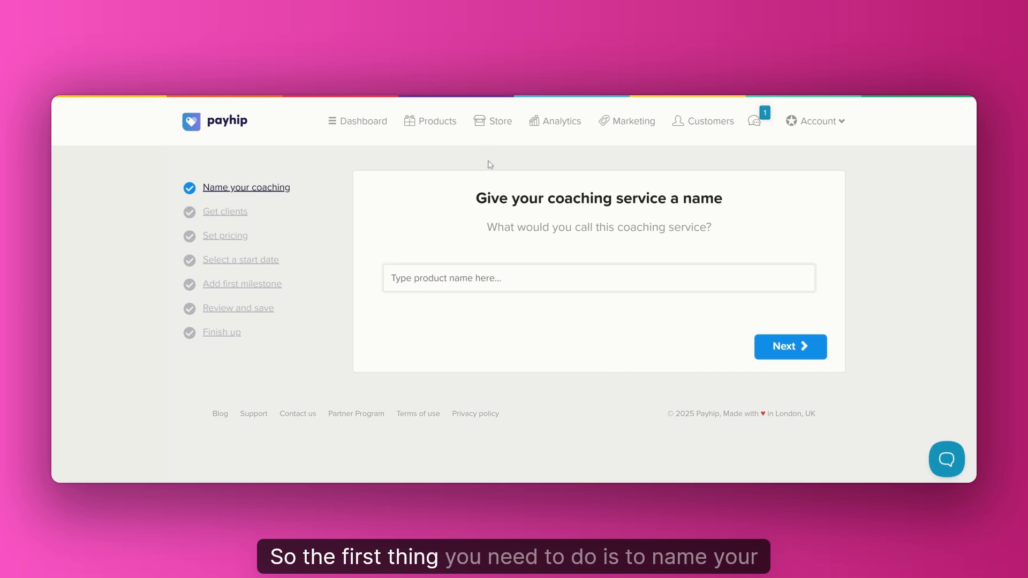
Name the coaching service "Leadership Accelerator Coaching Program" and set its client intake flow to With an intake form.
{"action": "left_click", "coordinate": [456, 267]}
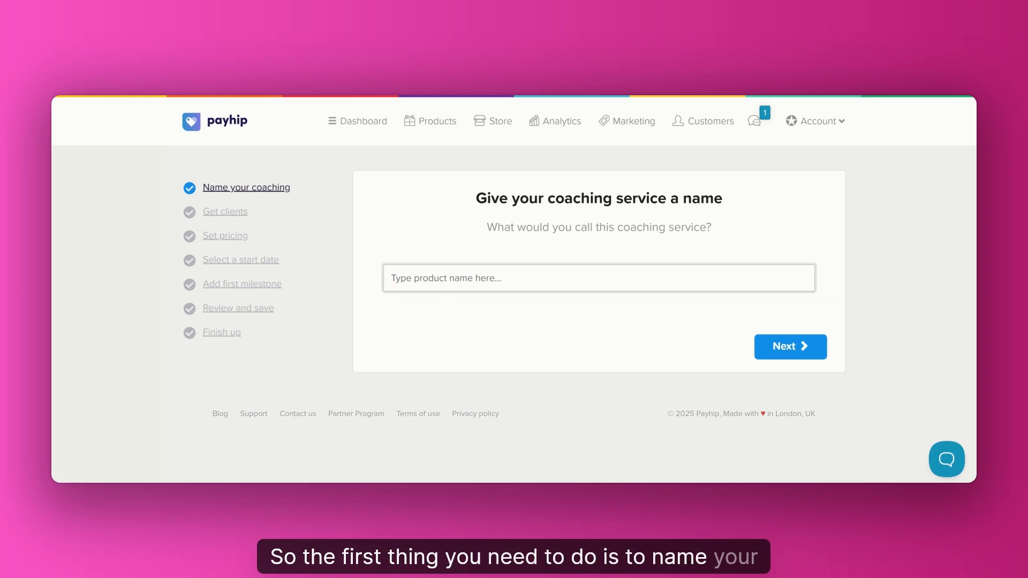
{"action": "type", "text": "Leadership Accelerator Coaching Program"}
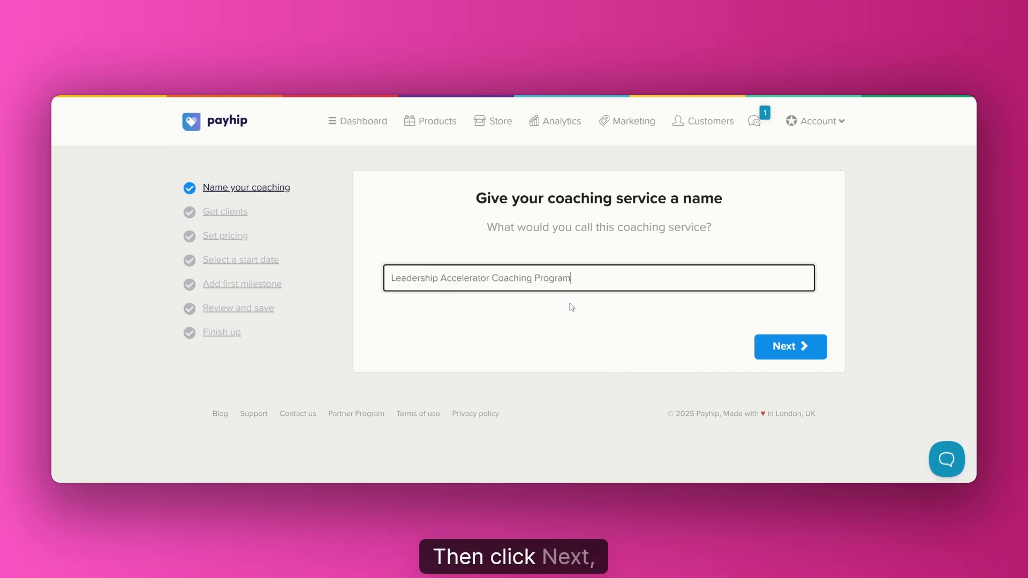
{"action": "left_click", "coordinate": [791, 347]}
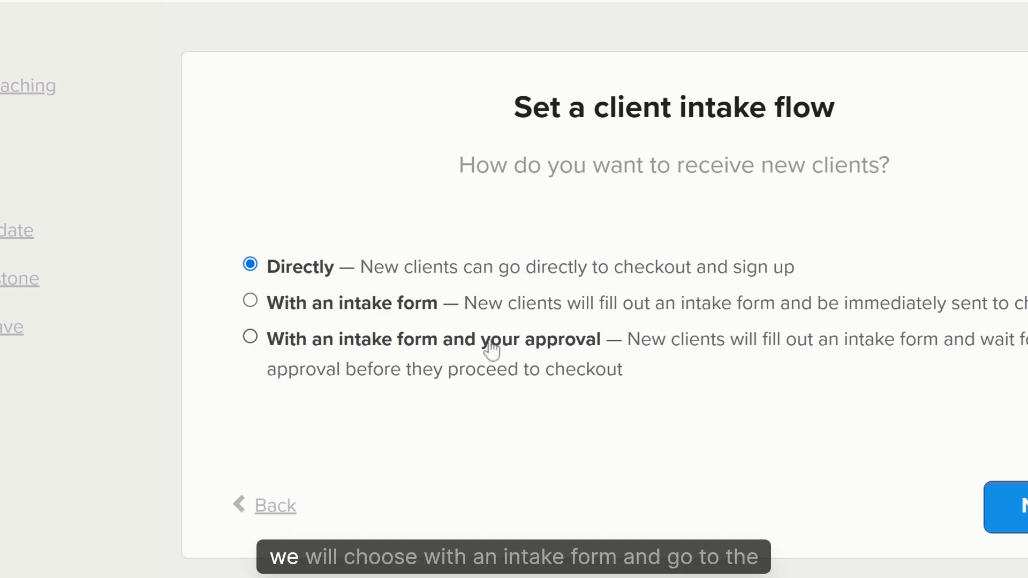
{"action": "left_click", "coordinate": [251, 303]}
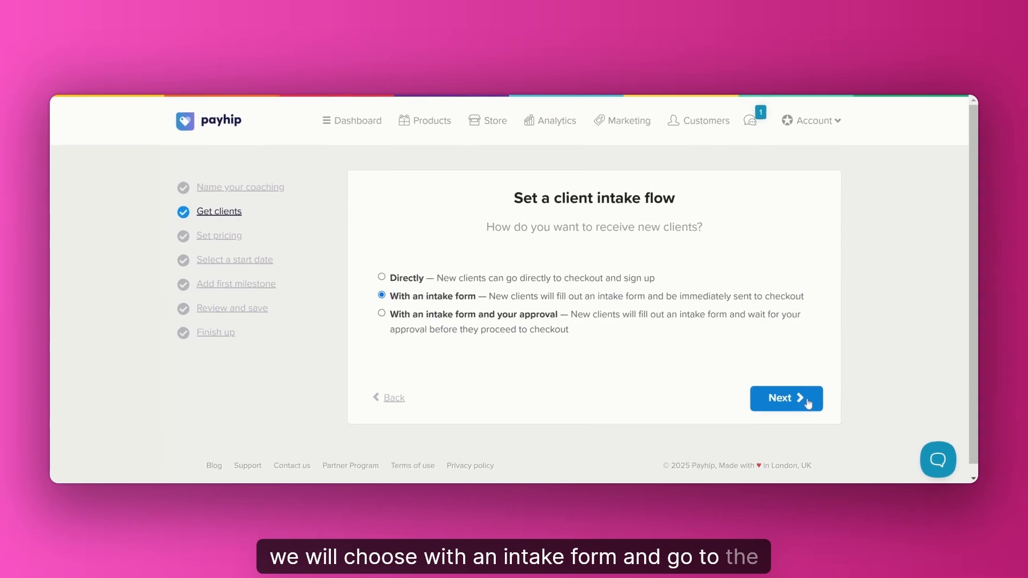
{"action": "left_click", "coordinate": [786, 398]}
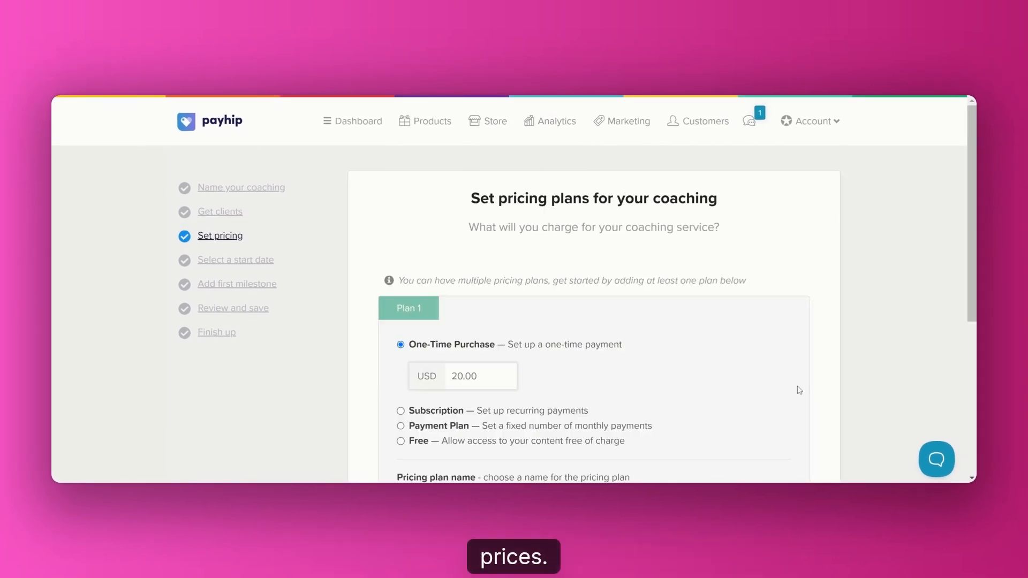
Set up Plan 1 as a one-time purchase of 2000 USD named "Full pay" and continue past pricing.
{"action": "scroll", "coordinate": [799, 391], "scroll_direction": "down", "scroll_amount": 2}
{"action": "scroll", "coordinate": [800, 391], "scroll_direction": "down", "scroll_amount": 2}
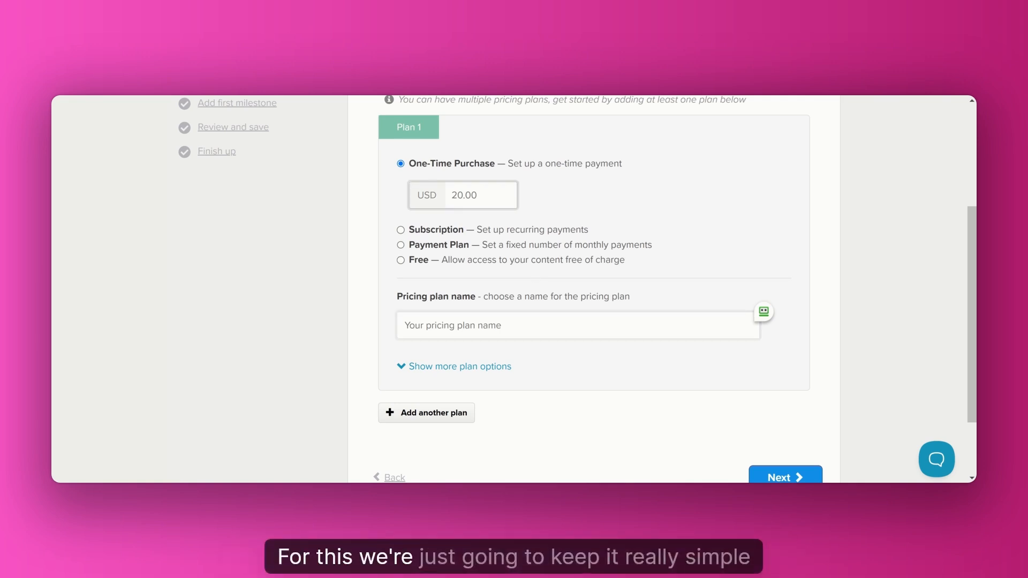
{"action": "left_click", "coordinate": [478, 196]}
{"action": "key", "text": "ctrl+a"}
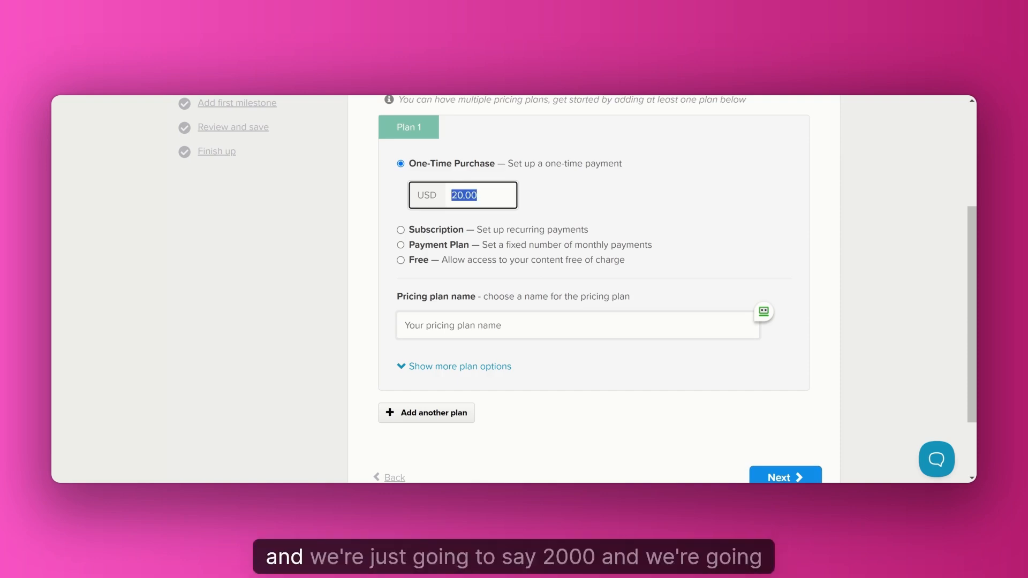
{"action": "type", "text": "20"}
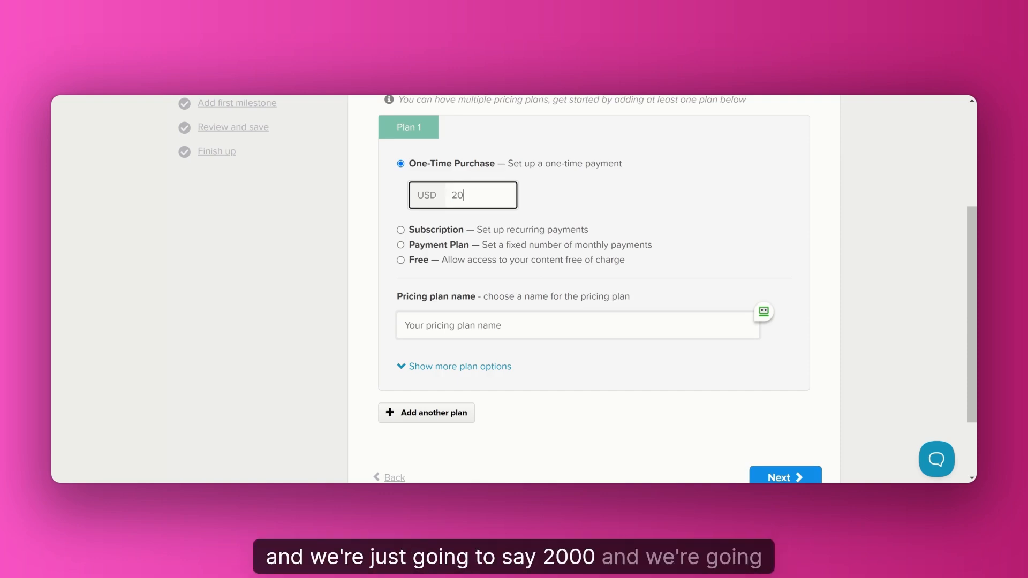
{"action": "left_click", "coordinate": [763, 473]}
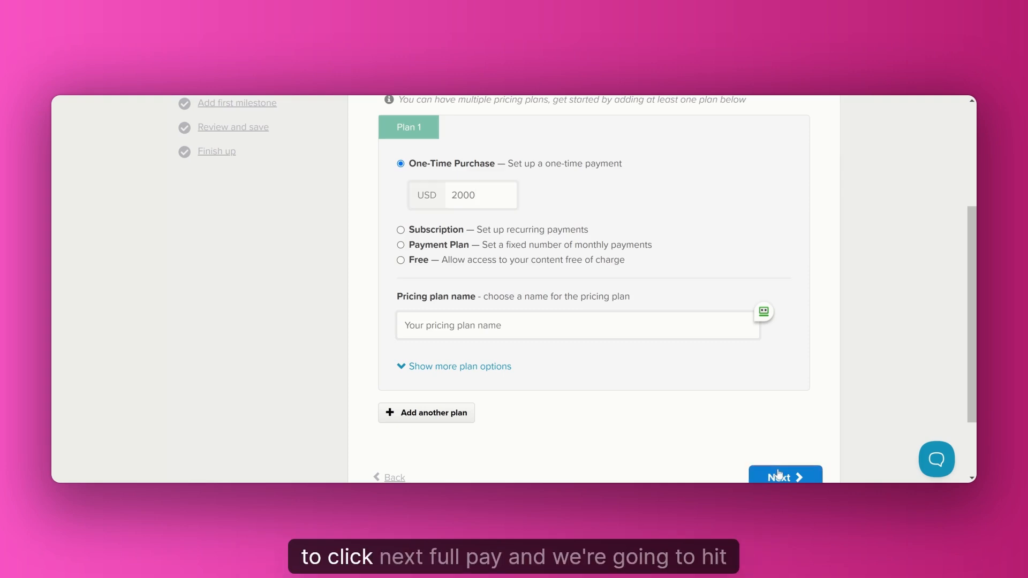
{"action": "key", "text": "Return"}
{"action": "type", "text": "Full pay"}
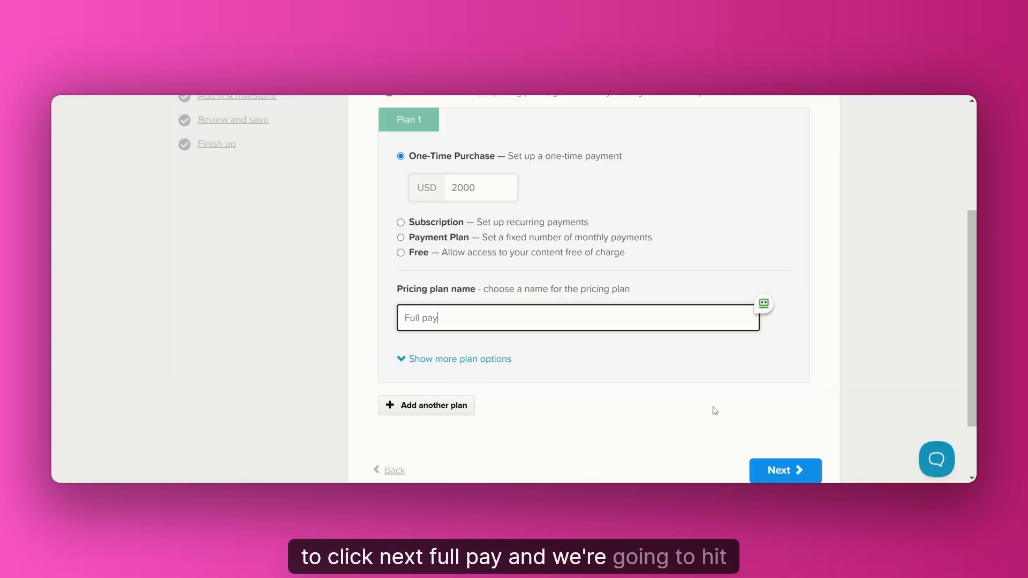
{"action": "left_click", "coordinate": [798, 470]}
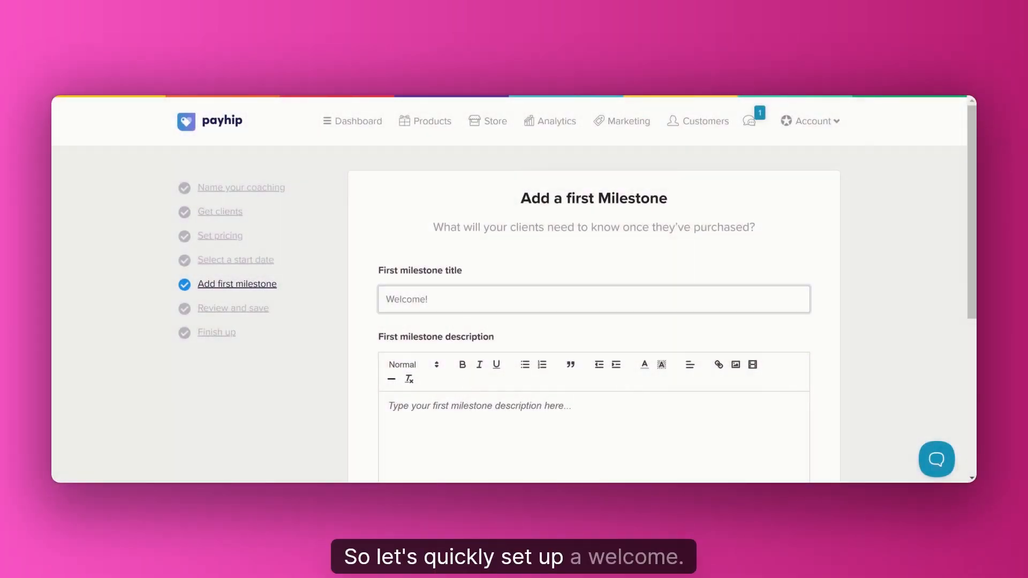
Title the first milestone "Welcome to the Leadership Accelerator Coaching Program!" and paste the prepared welcome message as its description.
{"action": "left_click", "coordinate": [413, 300]}
{"action": "type", "text": "Welcome to the Leadership Accelerator Coaching Program!"}
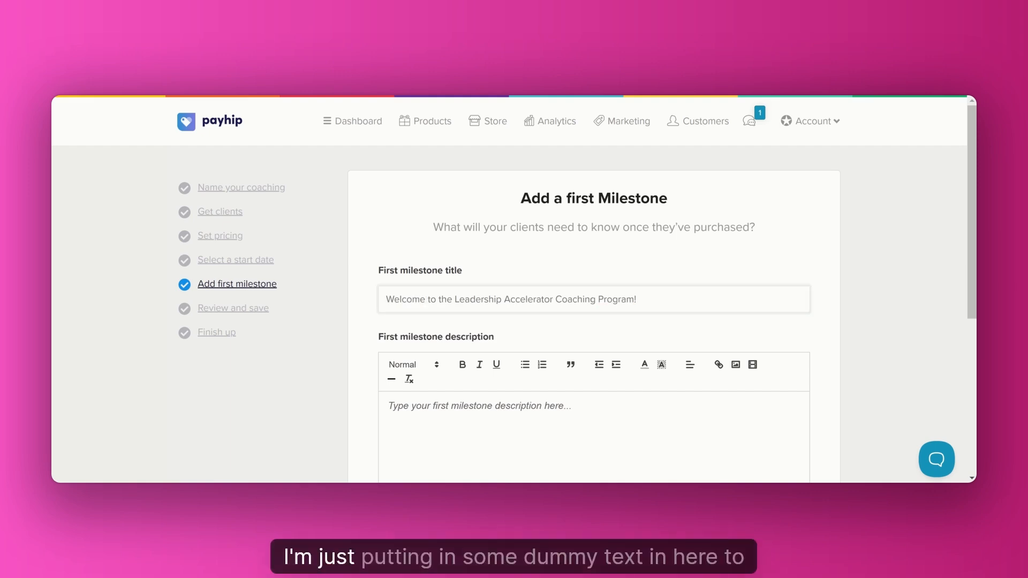
{"action": "left_click", "coordinate": [638, 299]}
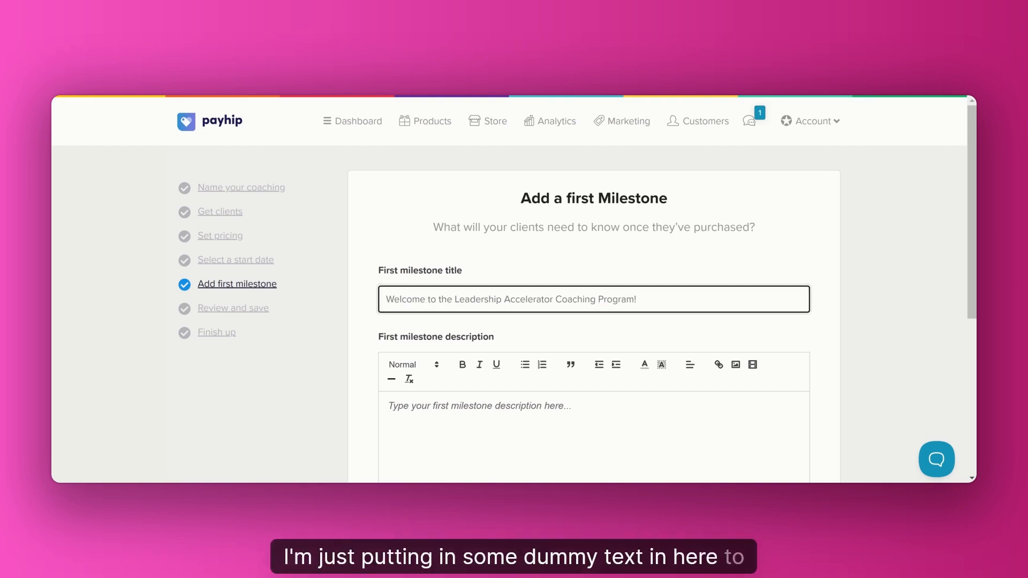
{"action": "left_click", "coordinate": [447, 406]}
{"action": "key", "text": "ctrl+v"}
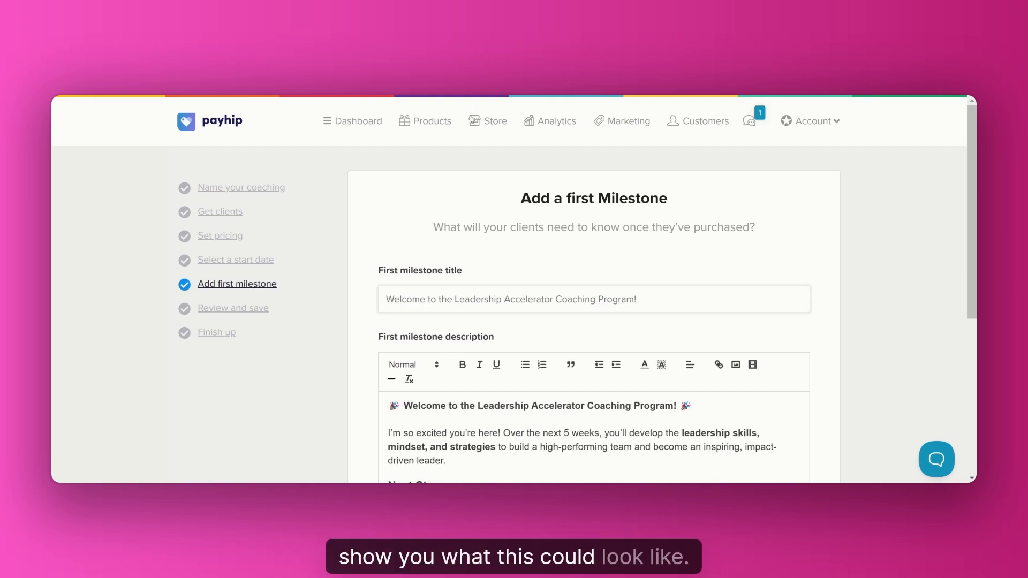
Add the TidyCal 30-minute-meeting link as the milestone's calendar URL and continue to the review.
{"action": "scroll", "coordinate": [484, 157], "scroll_direction": "down", "scroll_amount": 5}
{"action": "left_click", "coordinate": [436, 430]}
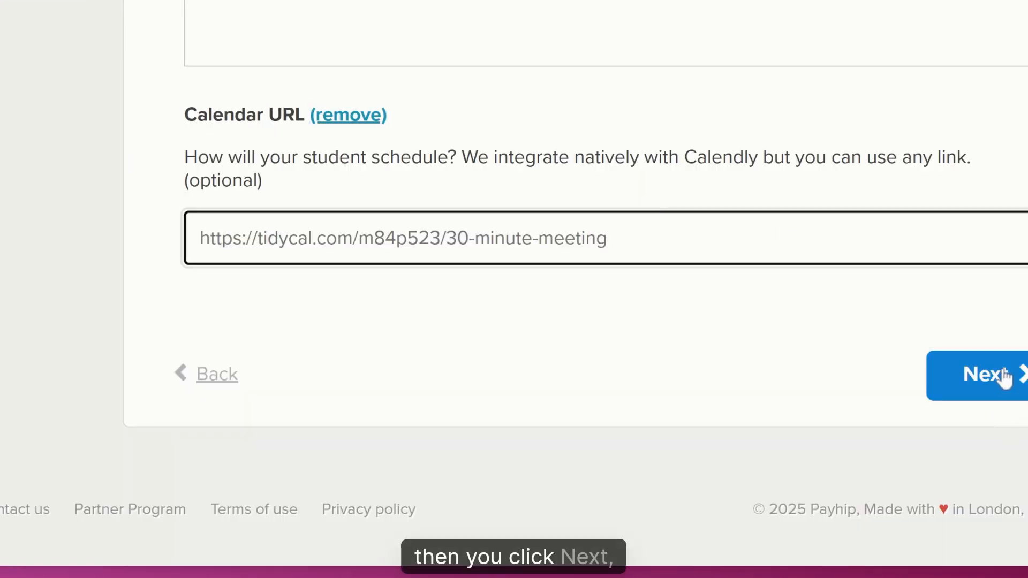
{"action": "left_click", "coordinate": [999, 375]}
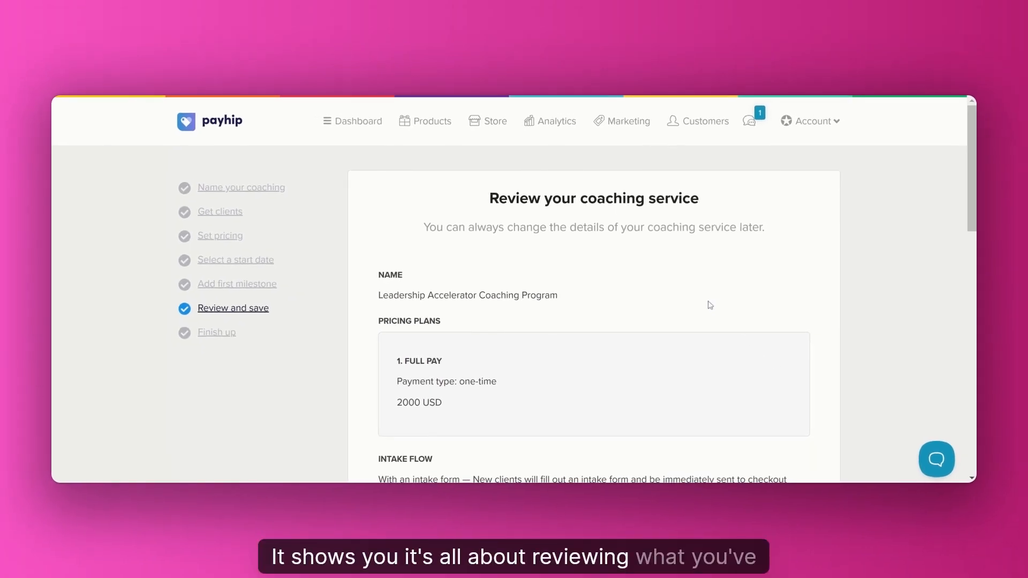
Try the advanced option that automatically subscribes customers to the mailing list.
{"action": "scroll", "coordinate": [647, 265], "scroll_direction": "down", "scroll_amount": 6}
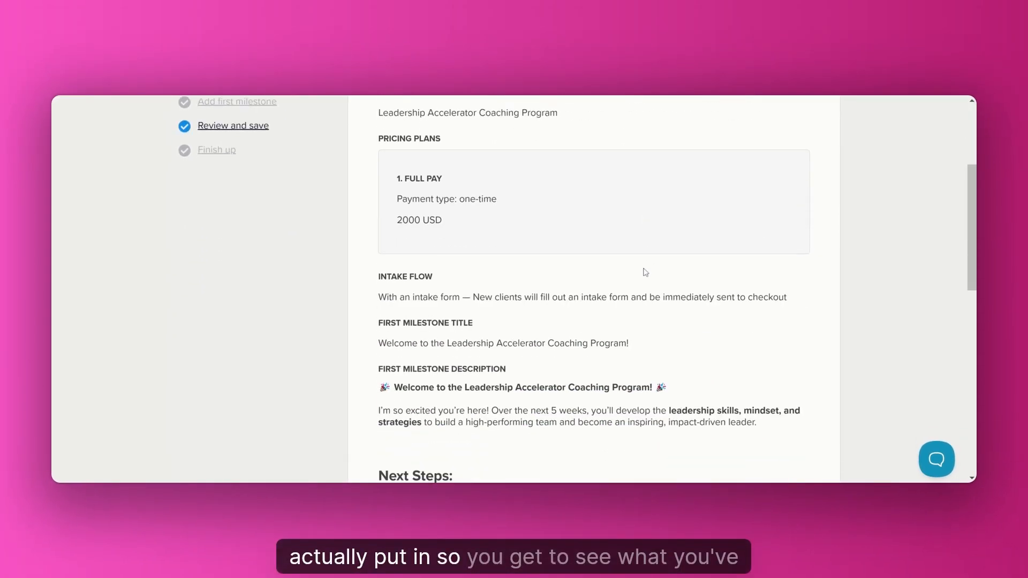
{"action": "scroll", "coordinate": [601, 294], "scroll_direction": "down", "scroll_amount": 7}
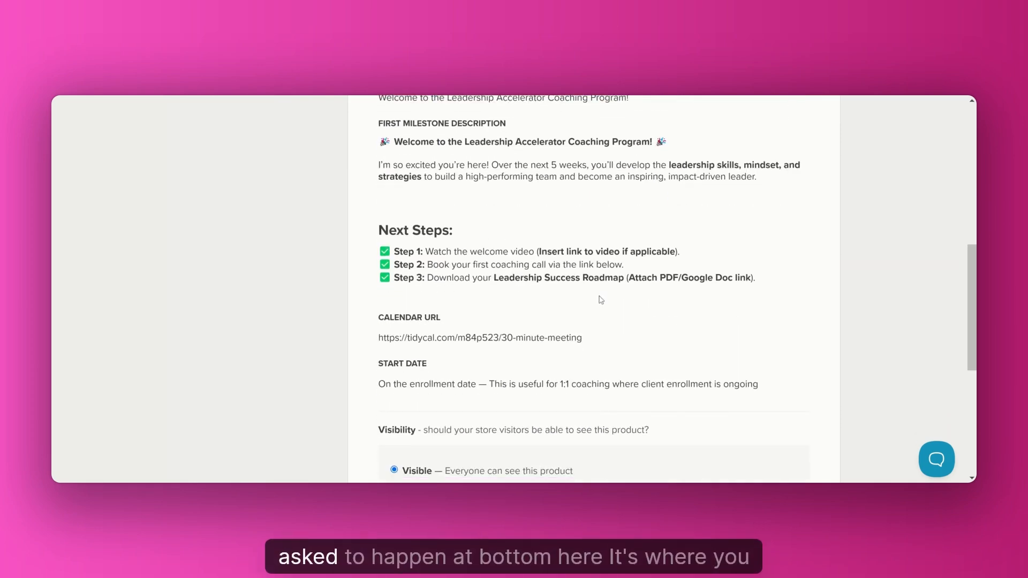
{"action": "scroll", "coordinate": [536, 321], "scroll_direction": "down", "scroll_amount": 2}
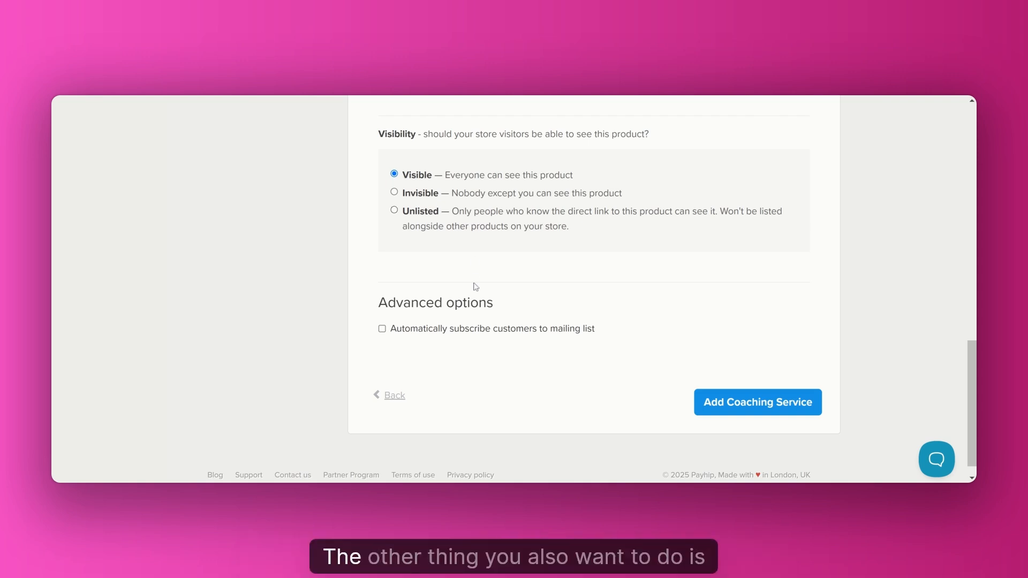
{"action": "left_click", "coordinate": [382, 330]}
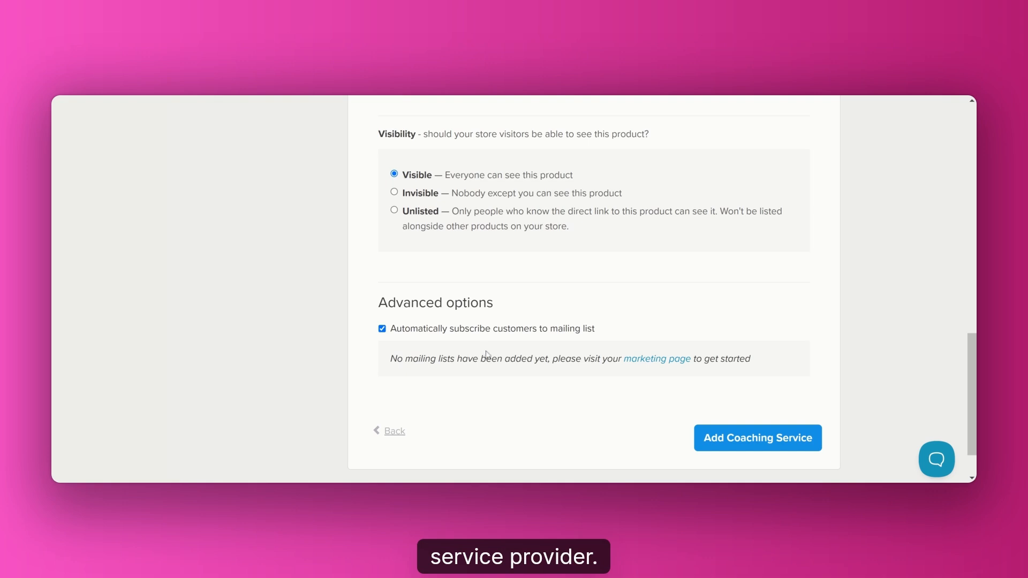
{"action": "left_click", "coordinate": [382, 329]}
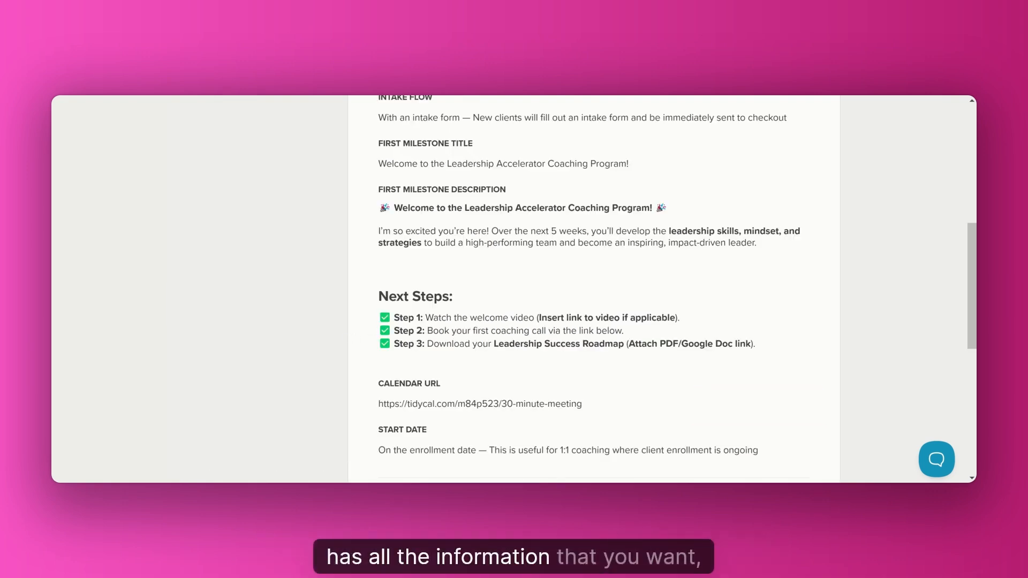
Check the entered coaching details once more and add the coaching service.
{"action": "scroll", "coordinate": [594, 289], "scroll_direction": "up", "scroll_amount": 1}
{"action": "scroll", "coordinate": [595, 290], "scroll_direction": "up", "scroll_amount": 1}
{"action": "scroll", "coordinate": [682, 321], "scroll_direction": "down", "scroll_amount": 5}
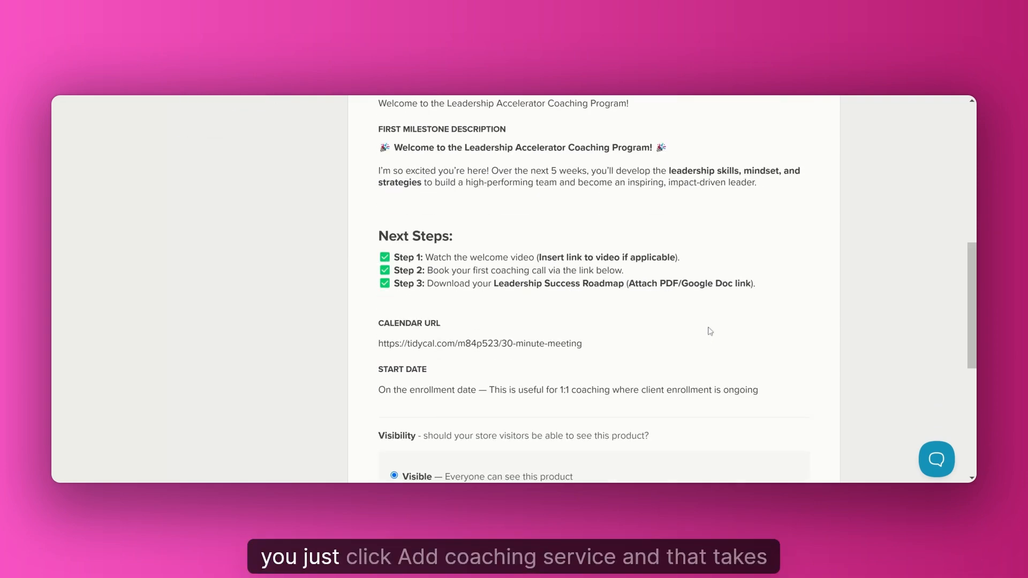
{"action": "scroll", "coordinate": [750, 350], "scroll_direction": "down", "scroll_amount": 6}
{"action": "left_click", "coordinate": [780, 383]}
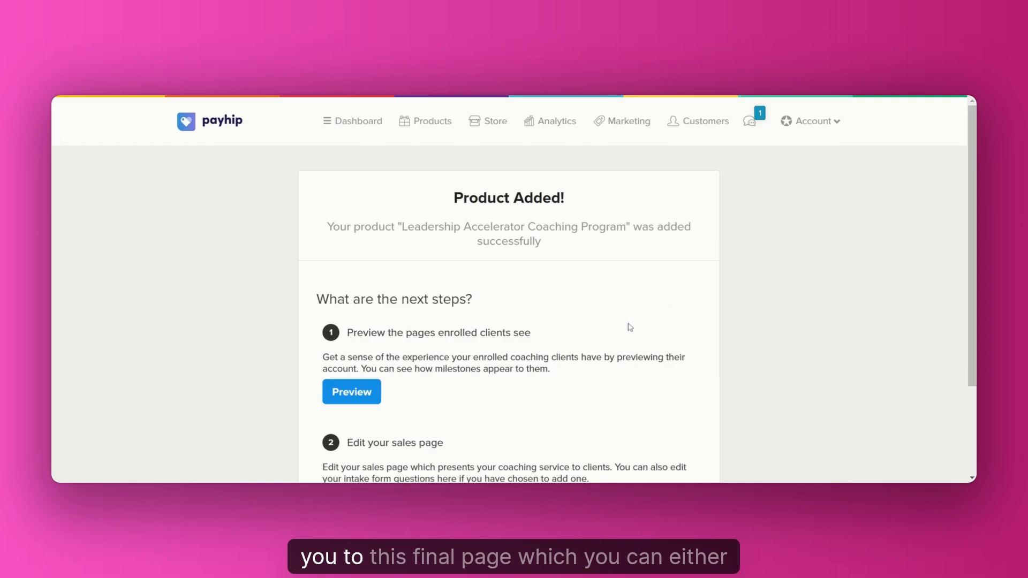
Open the new coaching service's sales page for editing and look over its sections.
{"action": "scroll", "coordinate": [616, 328], "scroll_direction": "down", "scroll_amount": 3}
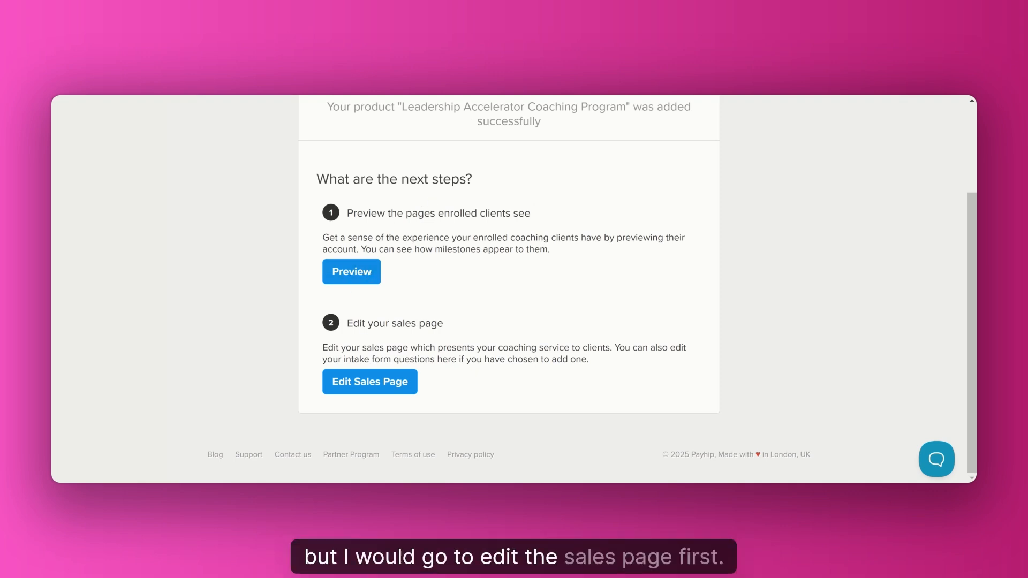
{"action": "left_click", "coordinate": [399, 381]}
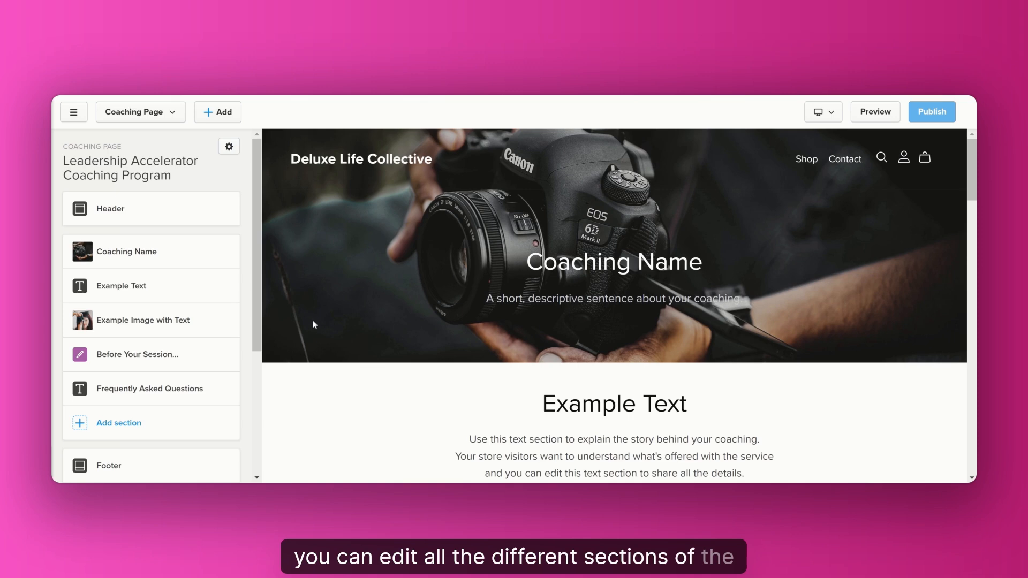
{"action": "scroll", "coordinate": [314, 325], "scroll_direction": "down", "scroll_amount": 3}
{"action": "scroll", "coordinate": [310, 342], "scroll_direction": "up", "scroll_amount": 1}
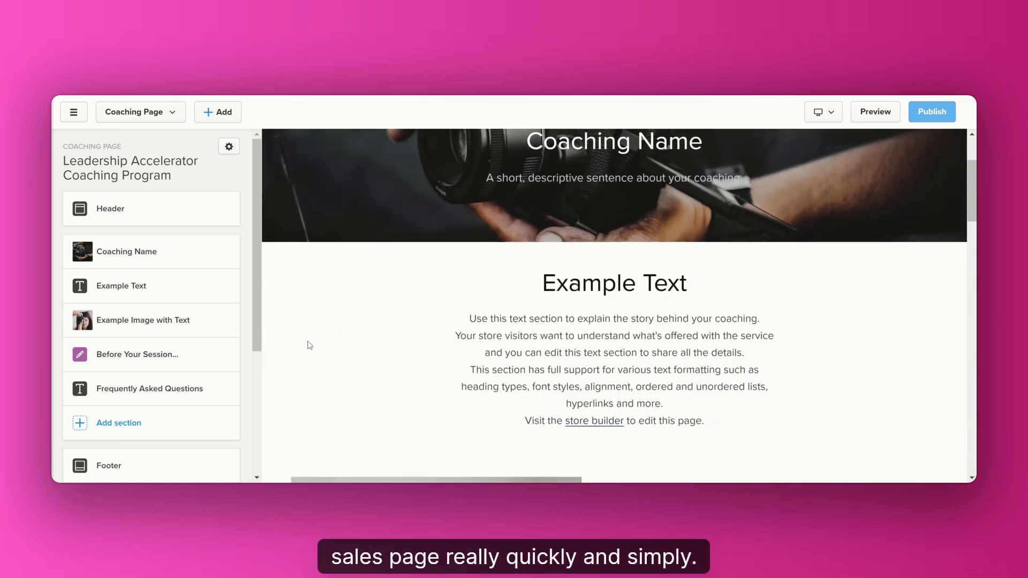
{"action": "scroll", "coordinate": [309, 346], "scroll_direction": "up", "scroll_amount": 2}
Set the headline heading to "Leadership Accelerator Coaching Program – Build a High-Impact Leadership Strategy in Just 5 Weeks!", remove its background image and save.
{"action": "left_click", "coordinate": [149, 257]}
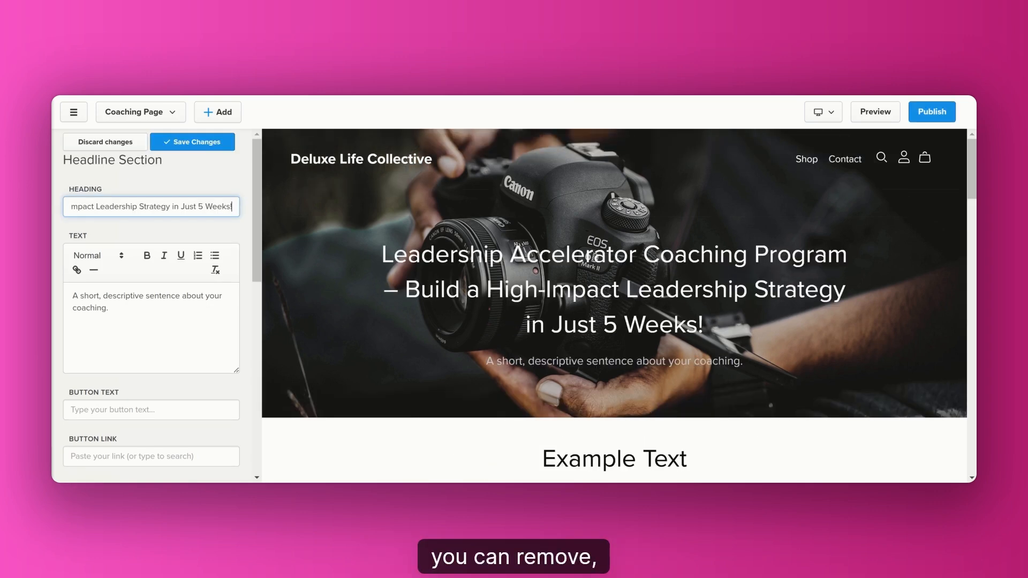
{"action": "scroll", "coordinate": [189, 369], "scroll_direction": "down", "scroll_amount": 5}
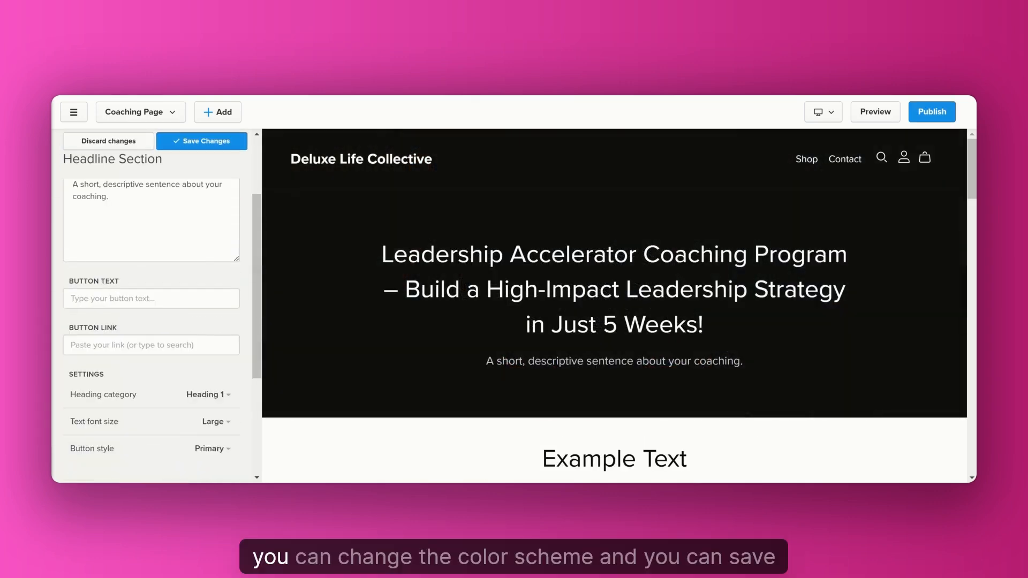
{"action": "scroll", "coordinate": [158, 339], "scroll_direction": "down", "scroll_amount": 5}
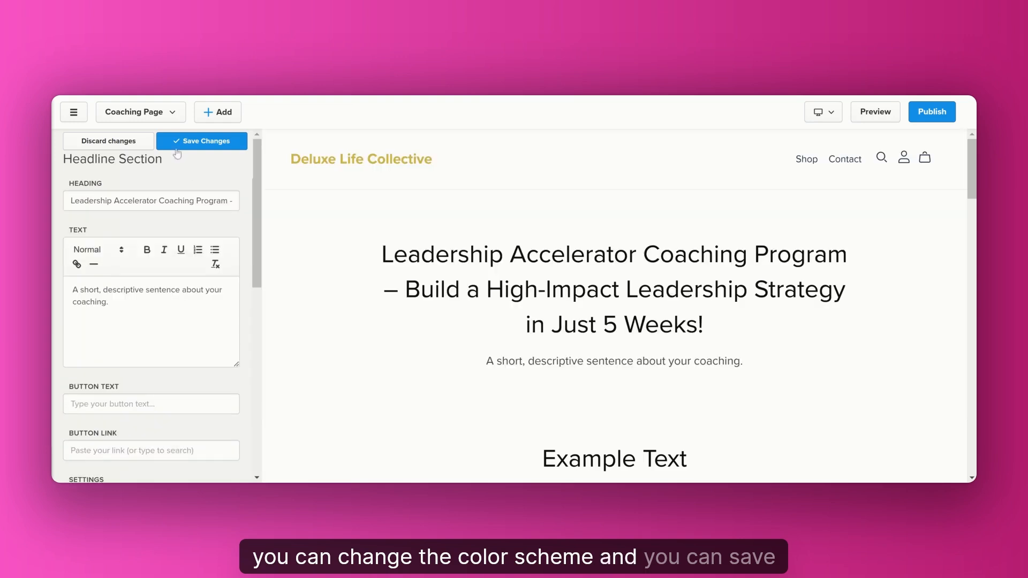
{"action": "left_click", "coordinate": [195, 146]}
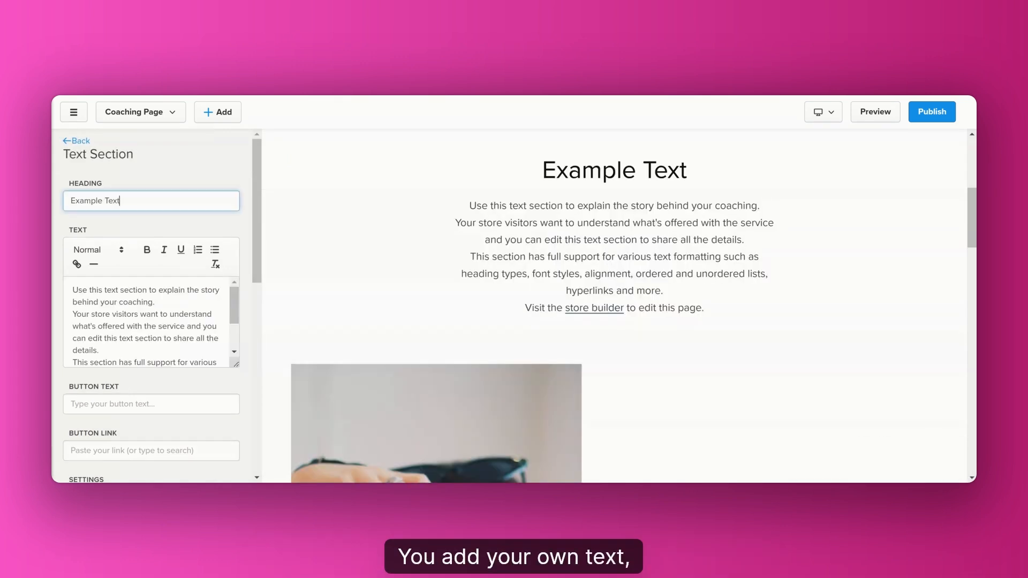
Examine the Example Text section's editable heading, body text, button text and button link options.
{"action": "key", "text": "ctrl+a"}
{"action": "left_click_drag", "start_coordinate": [72, 290], "coordinate": [202, 380]}
{"action": "left_click", "coordinate": [153, 404]}
{"action": "scroll", "coordinate": [145, 379], "scroll_direction": "down", "scroll_amount": 3}
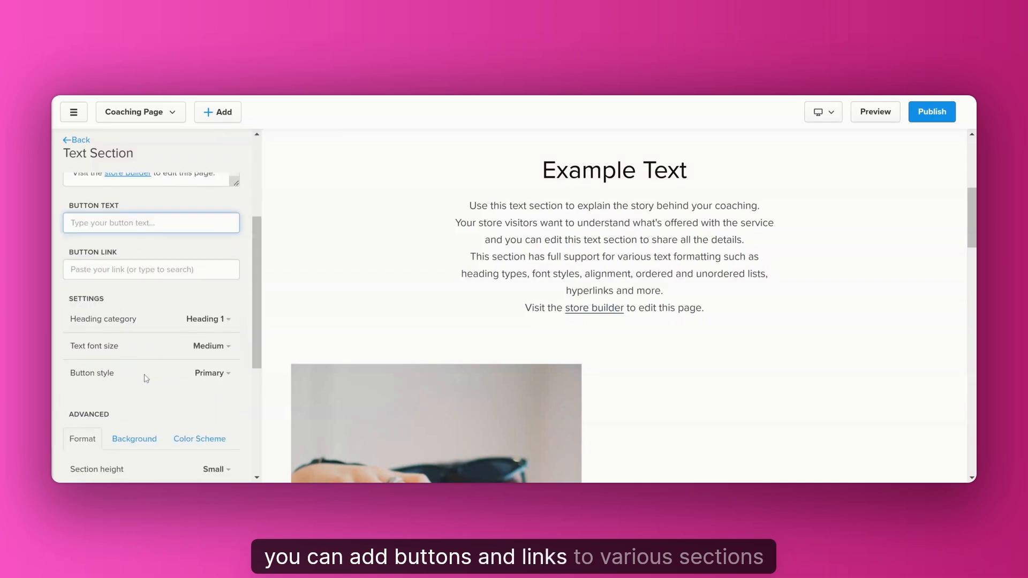
{"action": "left_click", "coordinate": [118, 270]}
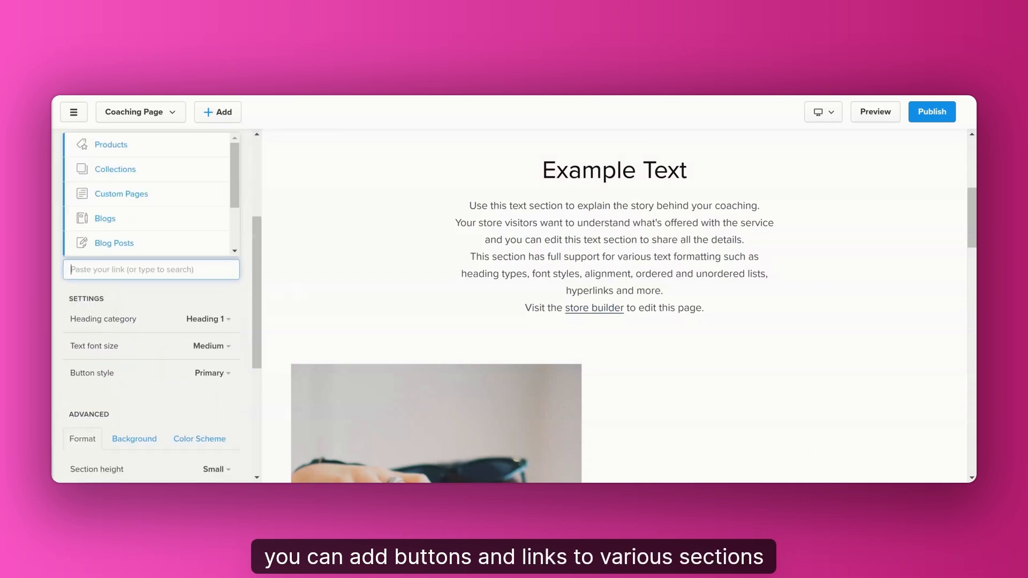
Examine the Example Text section's button link, heading, font size and button style settings, plus its format and background options.
{"action": "left_click", "coordinate": [205, 304]}
{"action": "scroll", "coordinate": [154, 328], "scroll_direction": "down", "scroll_amount": 1}
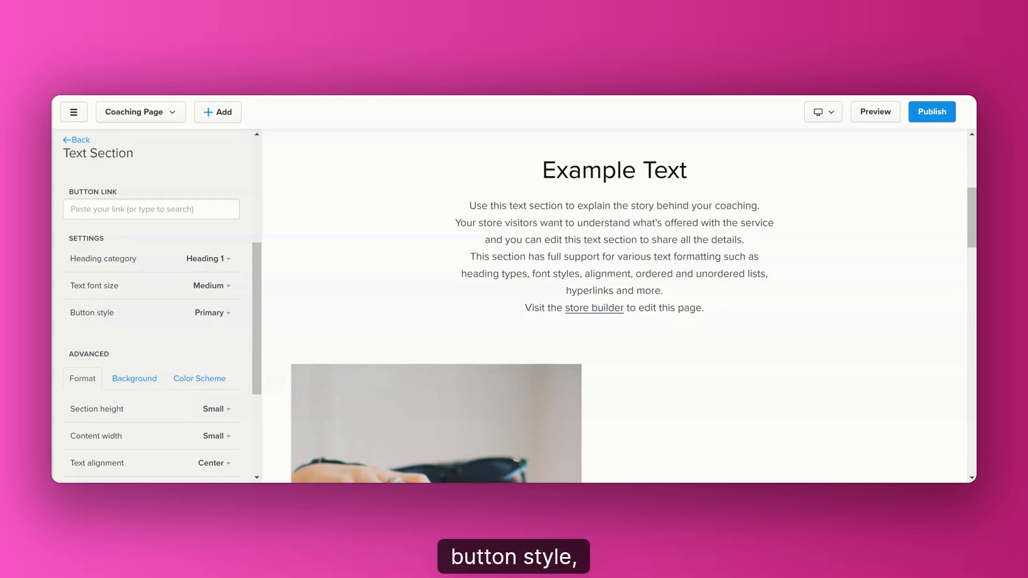
{"action": "scroll", "coordinate": [121, 313], "scroll_direction": "down", "scroll_amount": 2}
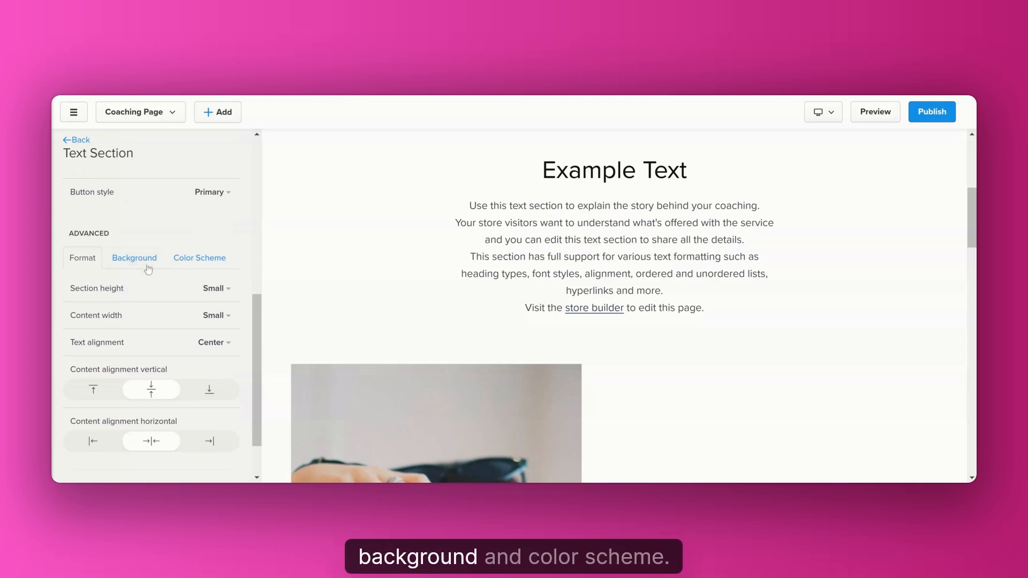
{"action": "left_click", "coordinate": [135, 259]}
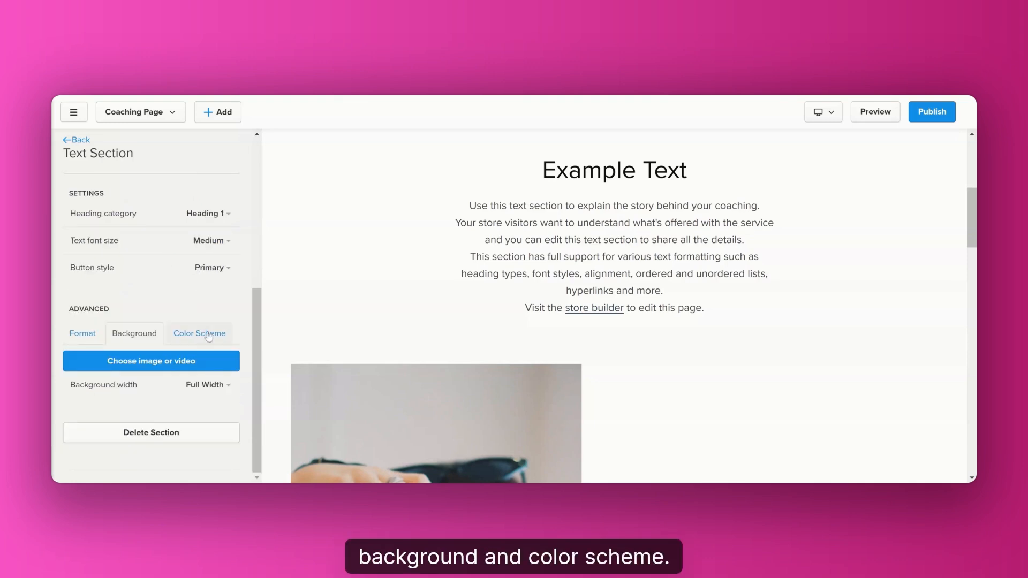
Return to the page's section list and try moving the Example Image with Text section above Example Text.
{"action": "left_click", "coordinate": [76, 140]}
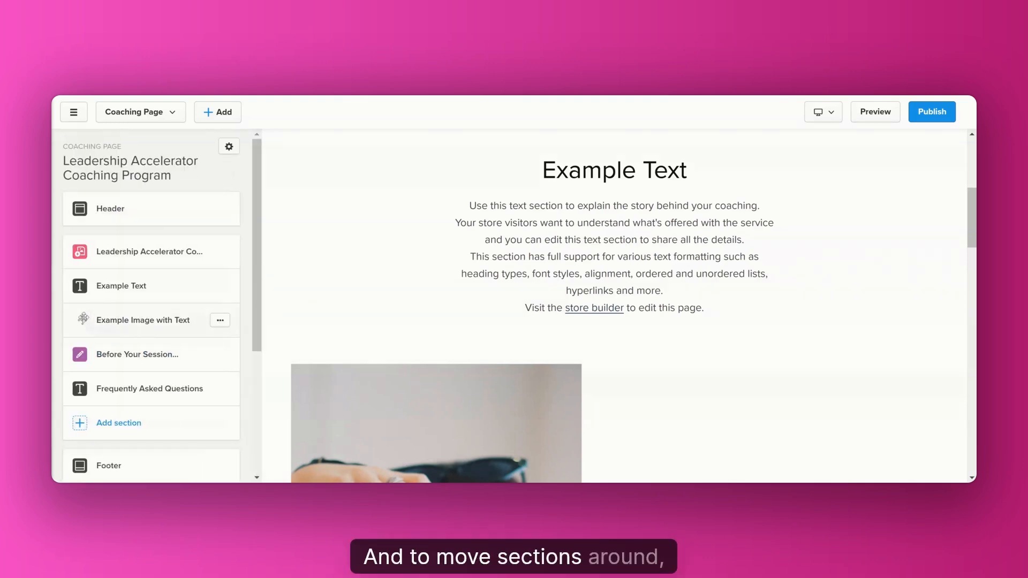
{"action": "left_click_drag", "start_coordinate": [86, 320], "coordinate": [82, 282]}
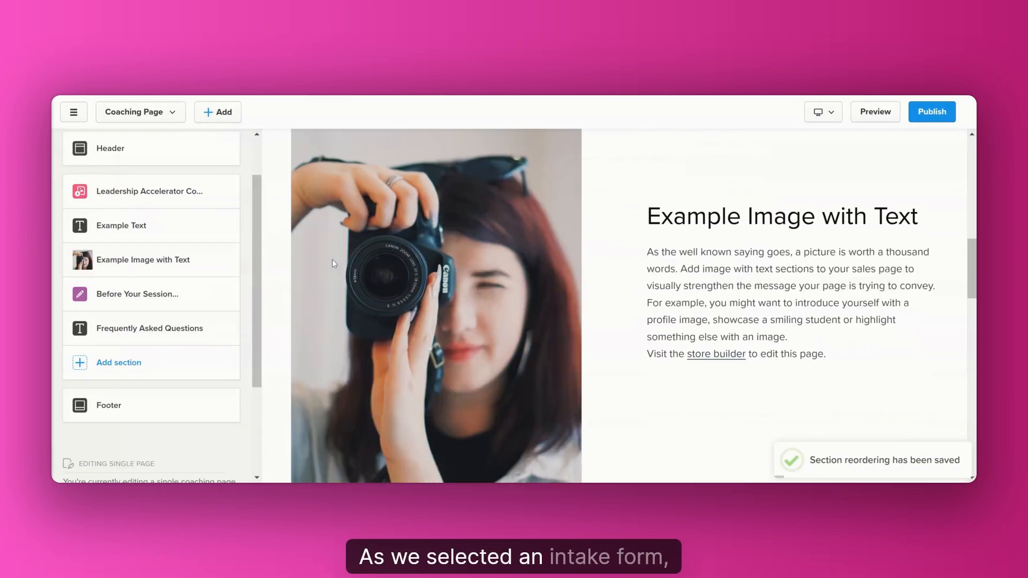
Open the "Before Your Session..." intake form section and examine its input labels, submit button text, settings and placement on the sales page.
{"action": "scroll", "coordinate": [293, 249], "scroll_direction": "down", "scroll_amount": 5}
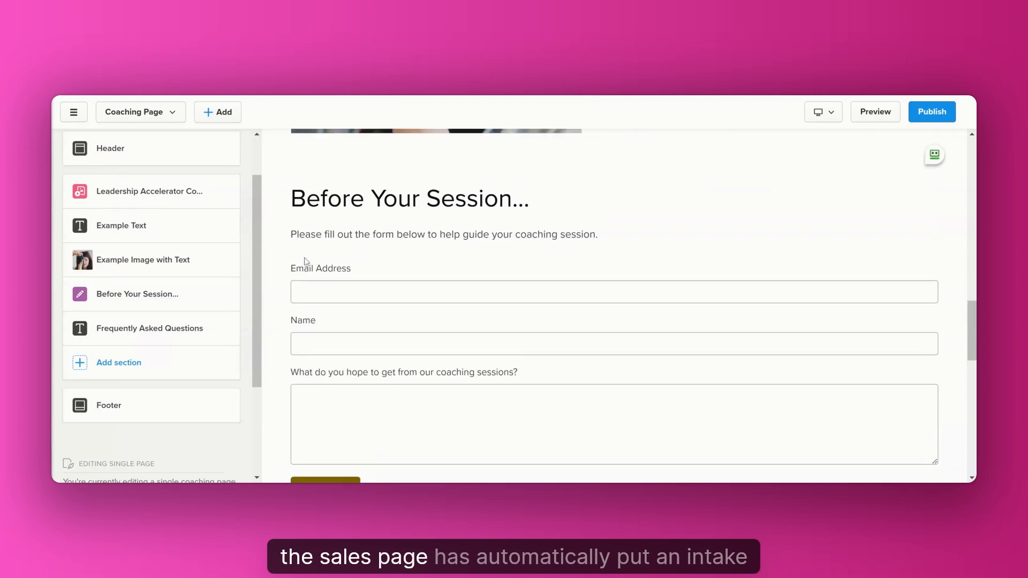
{"action": "left_click", "coordinate": [143, 294]}
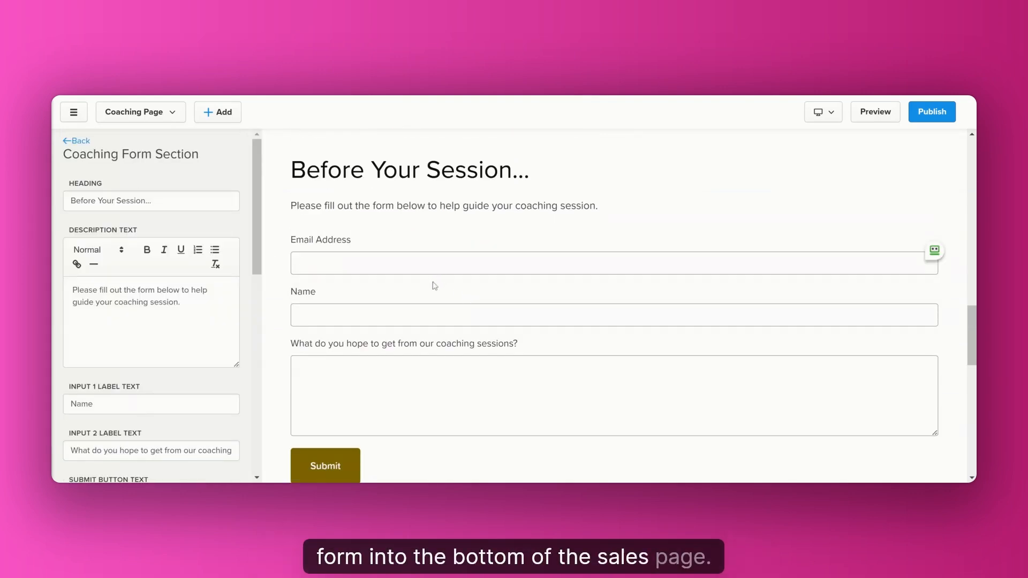
{"action": "scroll", "coordinate": [434, 297], "scroll_direction": "down", "scroll_amount": 2}
{"action": "scroll", "coordinate": [433, 295], "scroll_direction": "up", "scroll_amount": 1}
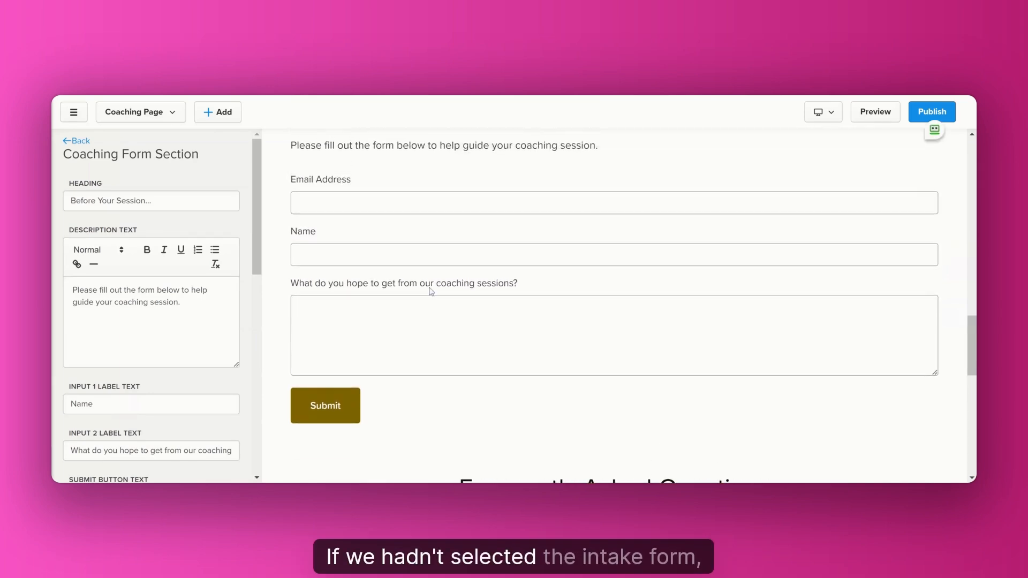
{"action": "scroll", "coordinate": [439, 272], "scroll_direction": "down", "scroll_amount": 10}
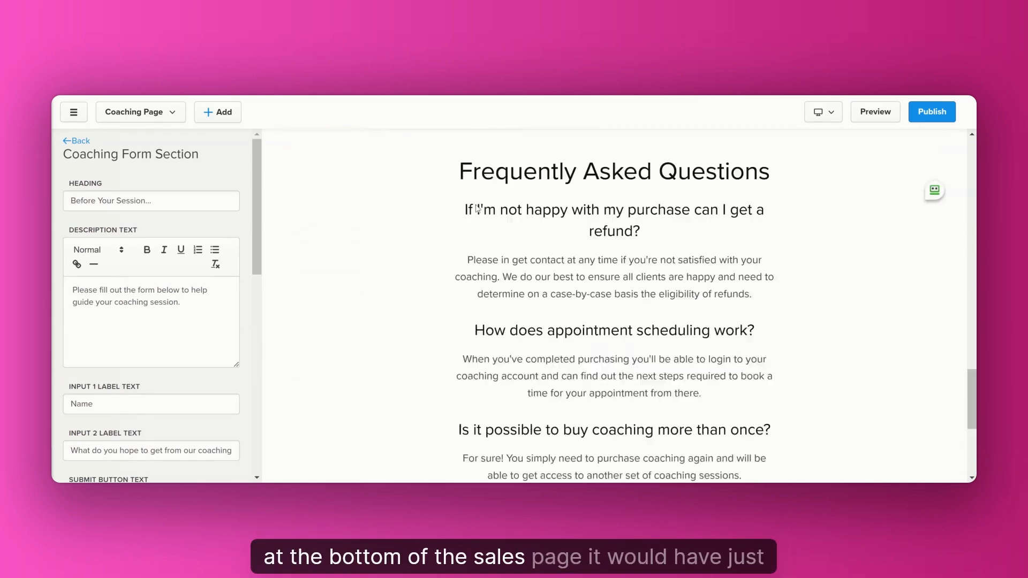
{"action": "scroll", "coordinate": [530, 273], "scroll_direction": "up", "scroll_amount": 10}
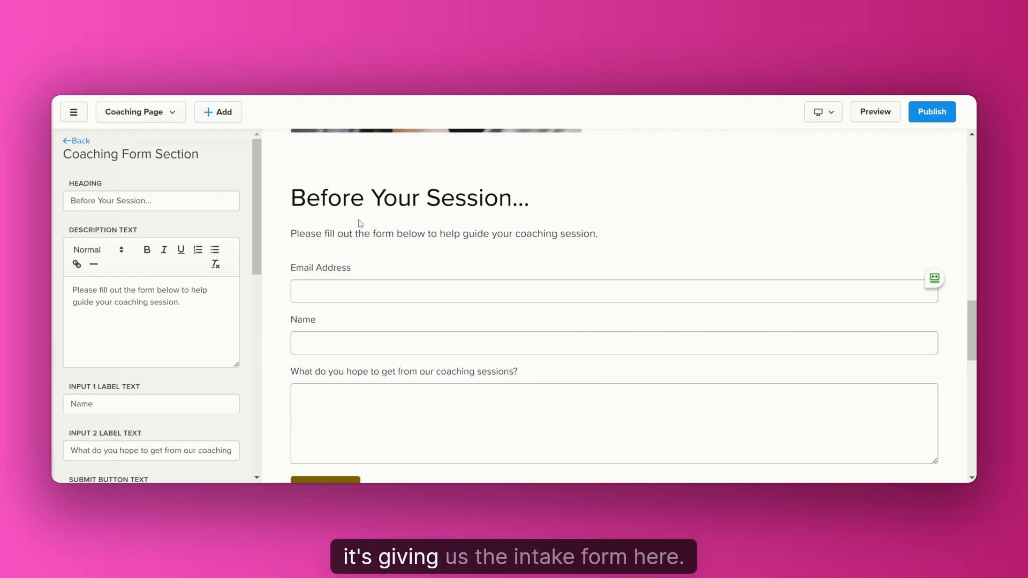
{"action": "scroll", "coordinate": [615, 300], "scroll_direction": "down", "scroll_amount": 1}
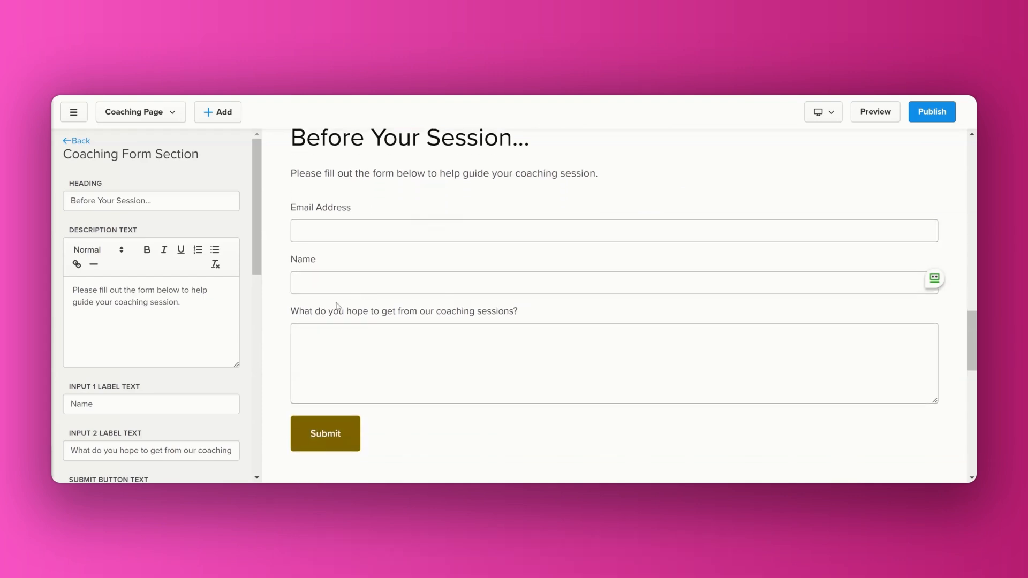
{"action": "scroll", "coordinate": [180, 261], "scroll_direction": "down", "scroll_amount": 5}
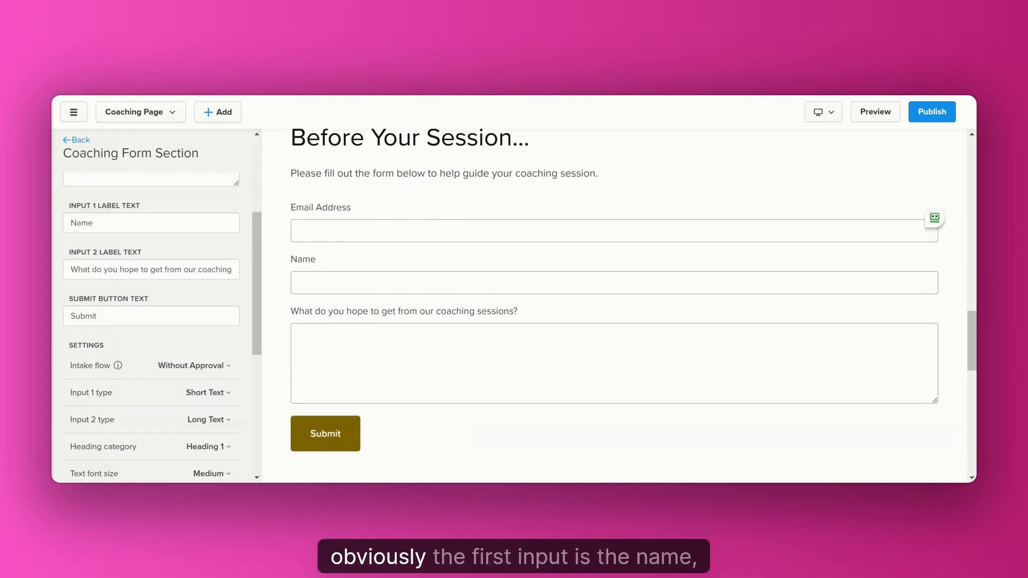
{"action": "scroll", "coordinate": [151, 306], "scroll_direction": "up", "scroll_amount": 1}
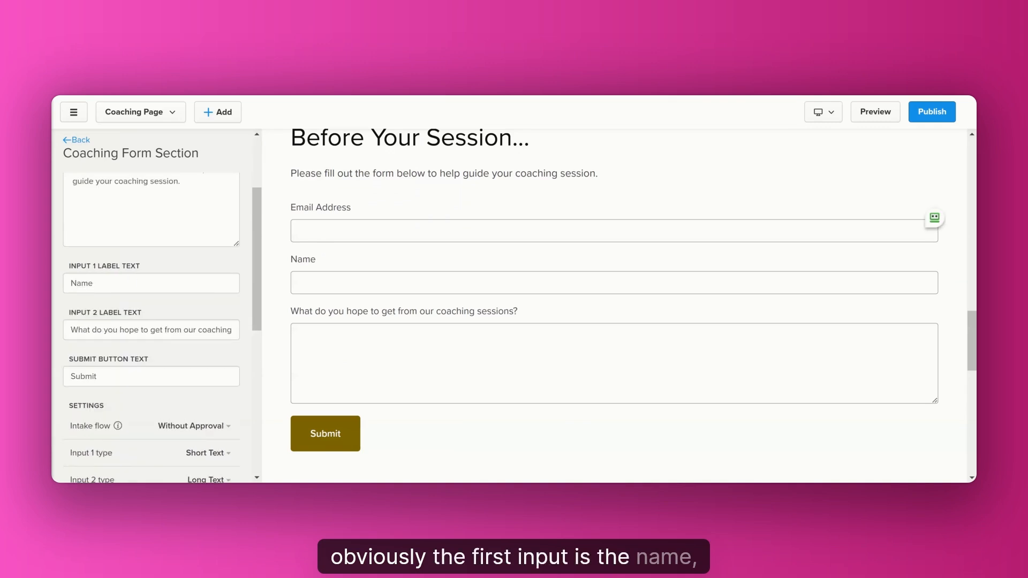
{"action": "scroll", "coordinate": [151, 305], "scroll_direction": "down", "scroll_amount": 1}
{"action": "left_click", "coordinate": [483, 311]}
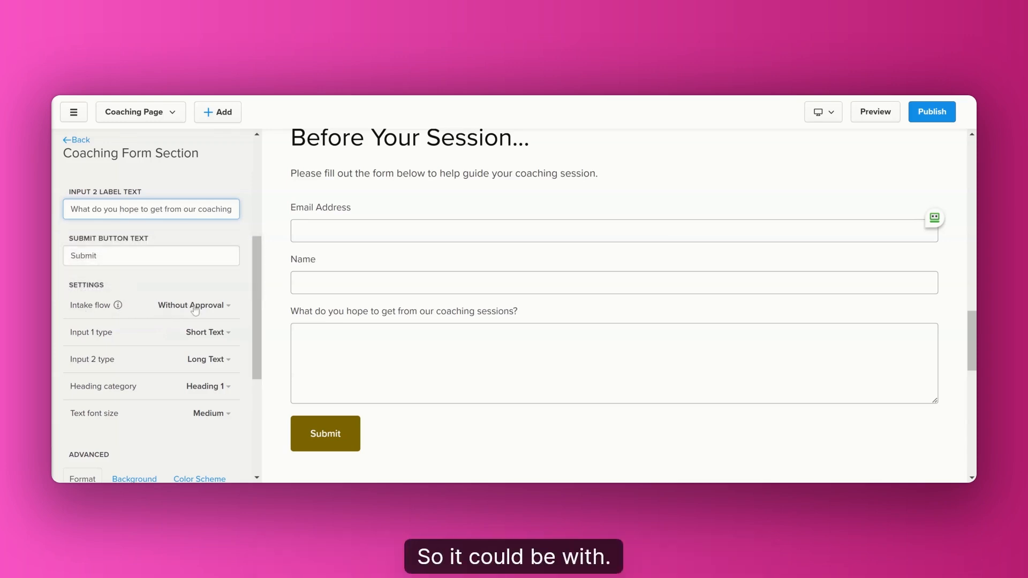
Set the coaching form's intake flow to With Approval and publish the sales page.
{"action": "left_click", "coordinate": [224, 307]}
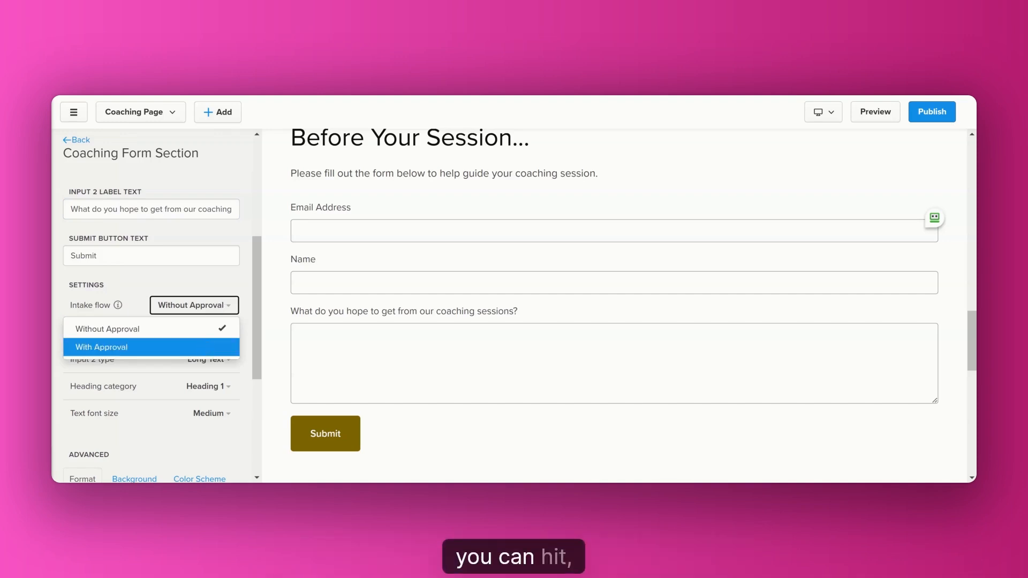
{"action": "left_click", "coordinate": [206, 348]}
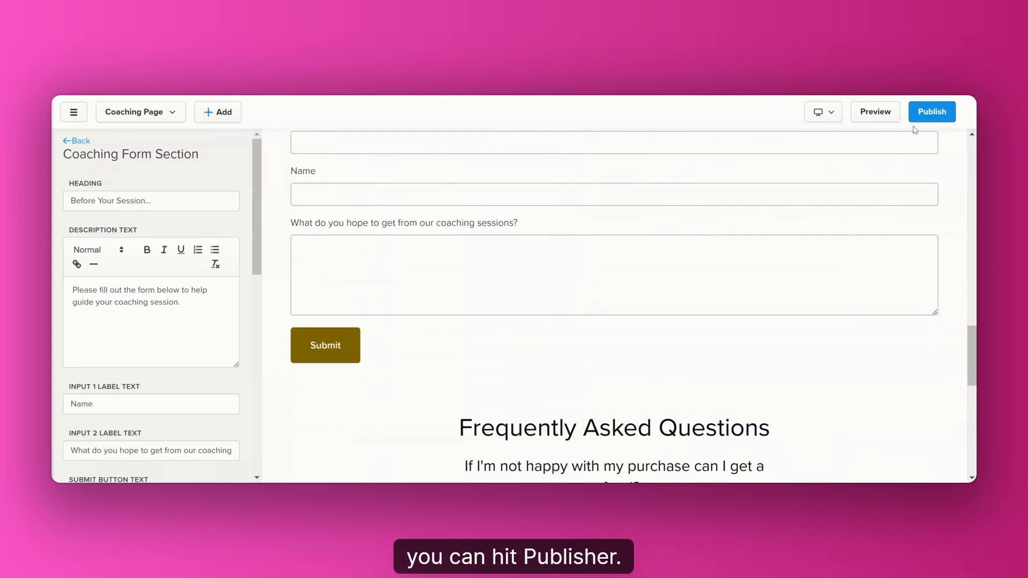
{"action": "left_click", "coordinate": [931, 112]}
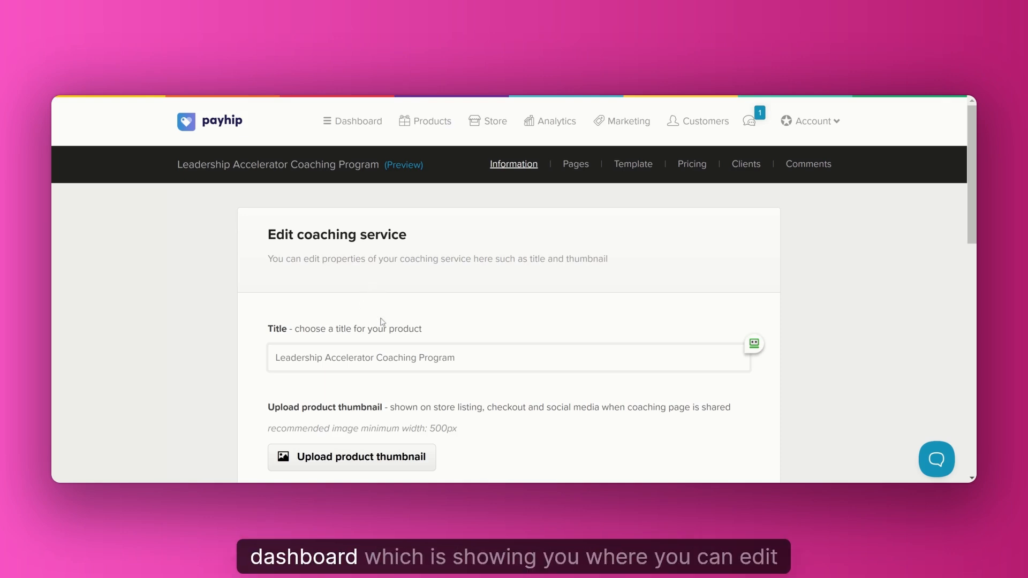
Review the coaching service's editable title, thumbnail, visibility, mailing list and author details options on its information page.
{"action": "scroll", "coordinate": [368, 330], "scroll_direction": "down", "scroll_amount": 2}
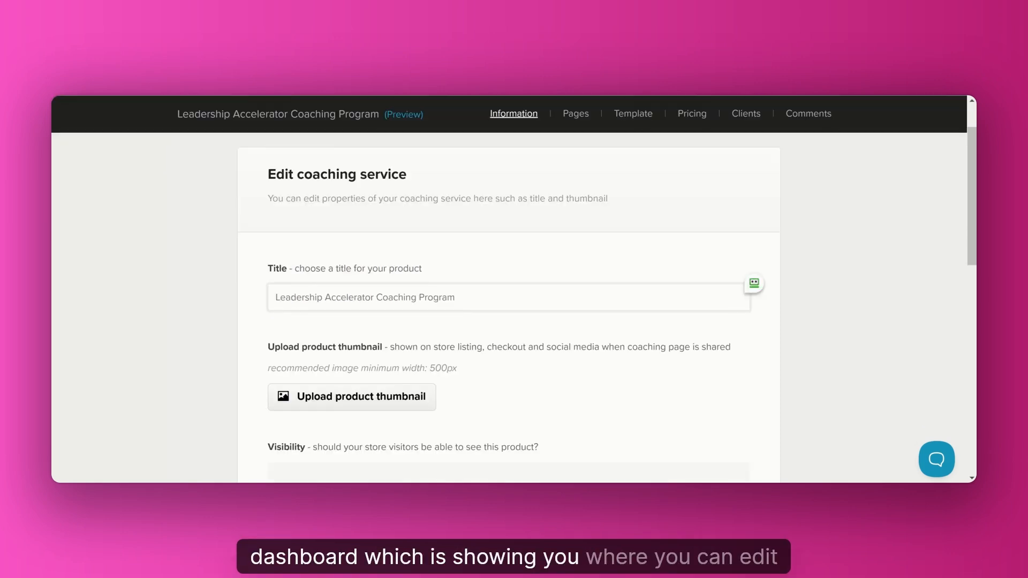
{"action": "scroll", "coordinate": [368, 330], "scroll_direction": "down", "scroll_amount": 2}
{"action": "scroll", "coordinate": [369, 331], "scroll_direction": "up", "scroll_amount": 3}
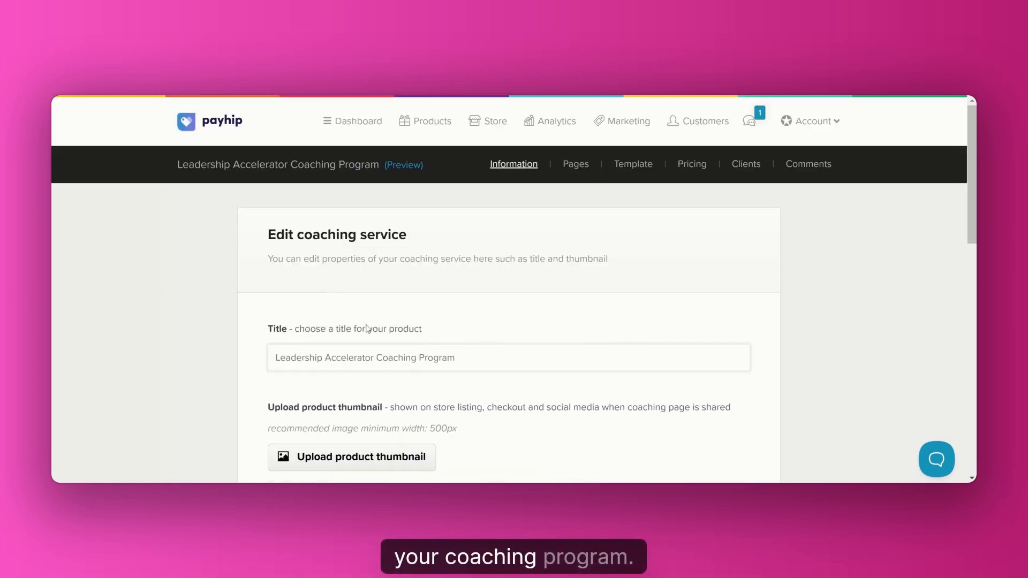
{"action": "scroll", "coordinate": [367, 328], "scroll_direction": "down", "scroll_amount": 1}
{"action": "scroll", "coordinate": [367, 329], "scroll_direction": "down", "scroll_amount": 1}
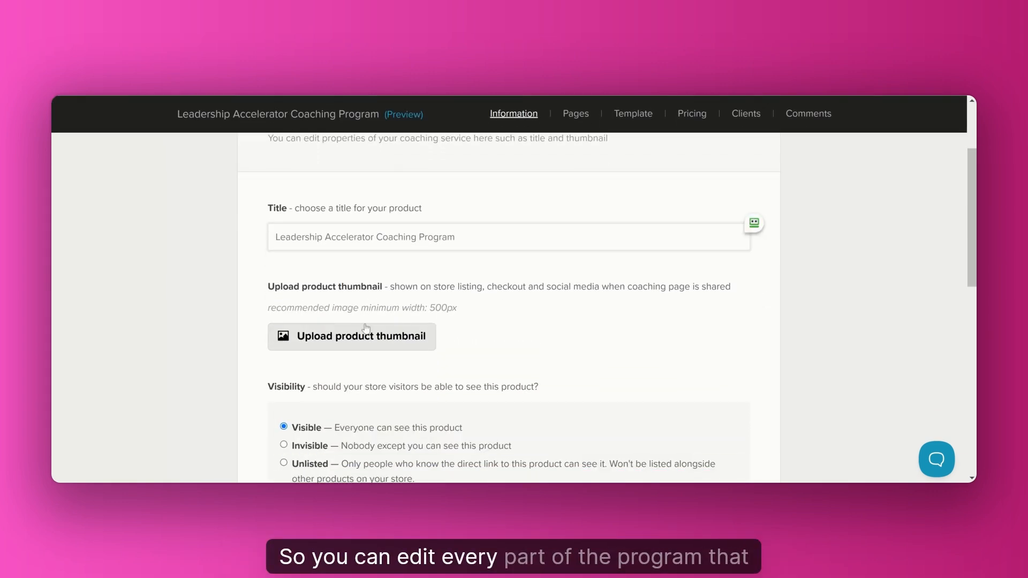
{"action": "scroll", "coordinate": [508, 307], "scroll_direction": "down", "scroll_amount": 2}
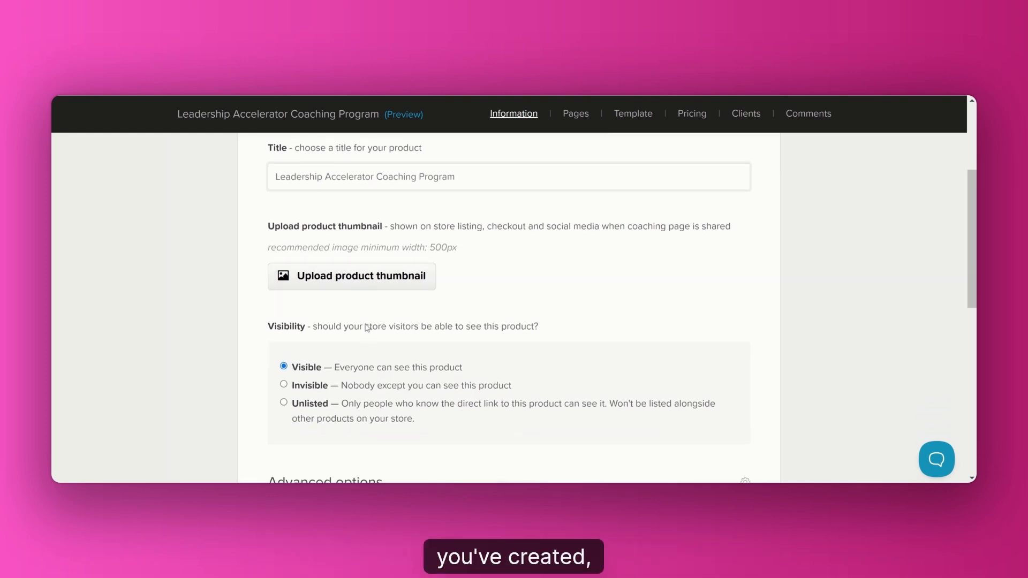
{"action": "scroll", "coordinate": [508, 308], "scroll_direction": "up", "scroll_amount": 2}
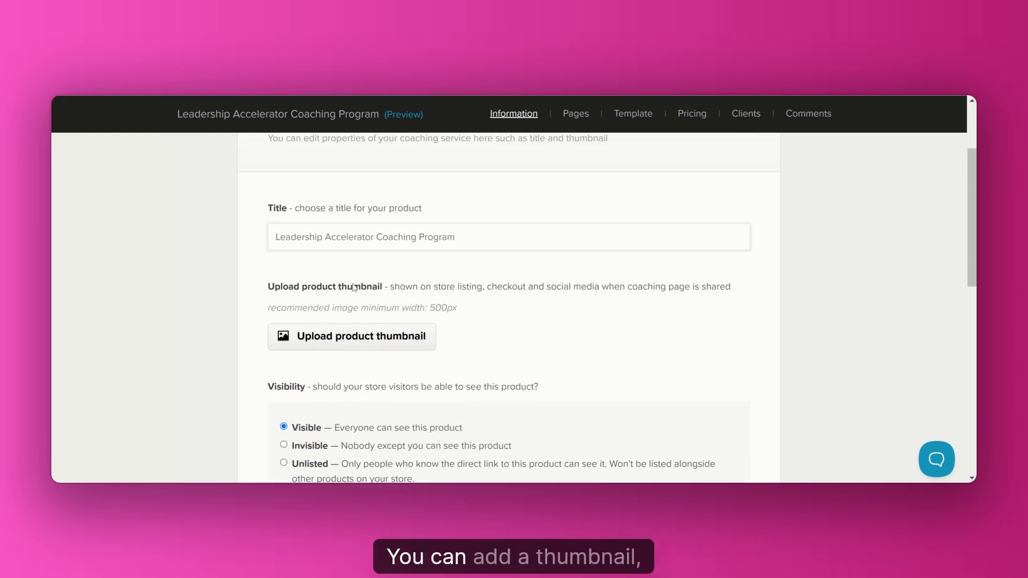
{"action": "scroll", "coordinate": [353, 303], "scroll_direction": "down", "scroll_amount": 1}
{"action": "scroll", "coordinate": [354, 303], "scroll_direction": "down", "scroll_amount": 1}
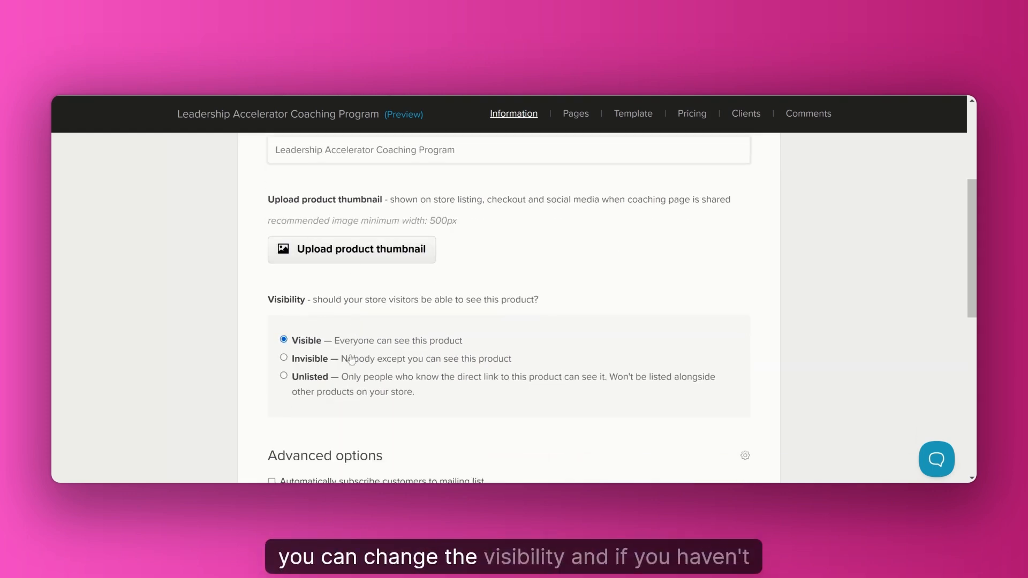
{"action": "scroll", "coordinate": [326, 359], "scroll_direction": "down", "scroll_amount": 4}
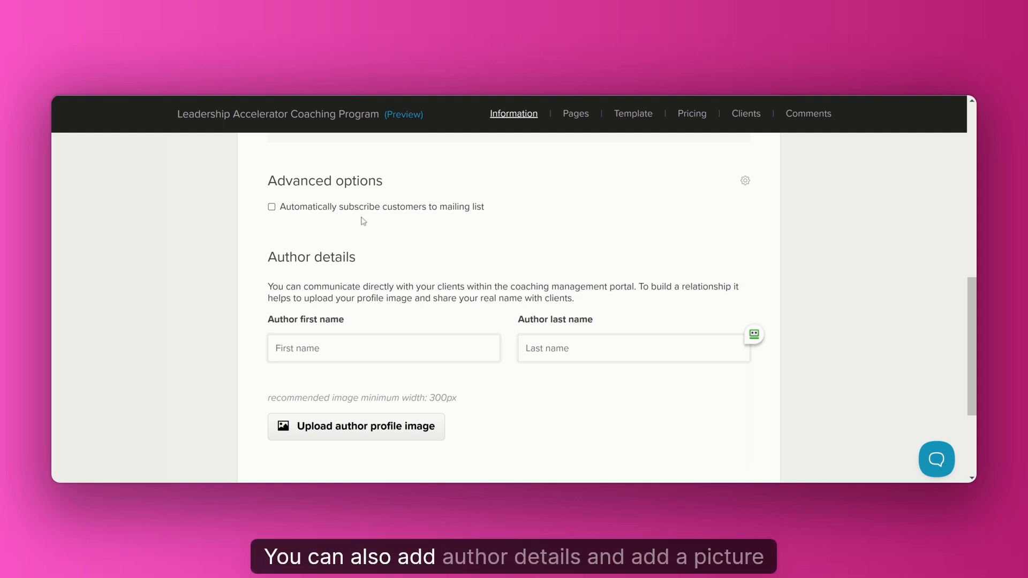
{"action": "scroll", "coordinate": [305, 364], "scroll_direction": "down", "scroll_amount": 3}
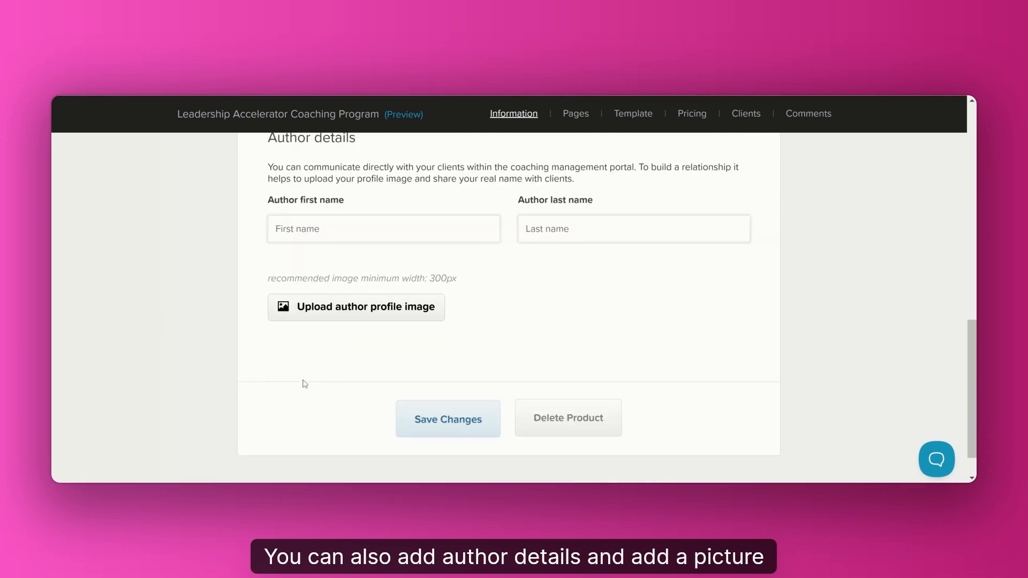
{"action": "scroll", "coordinate": [400, 333], "scroll_direction": "up", "scroll_amount": 1}
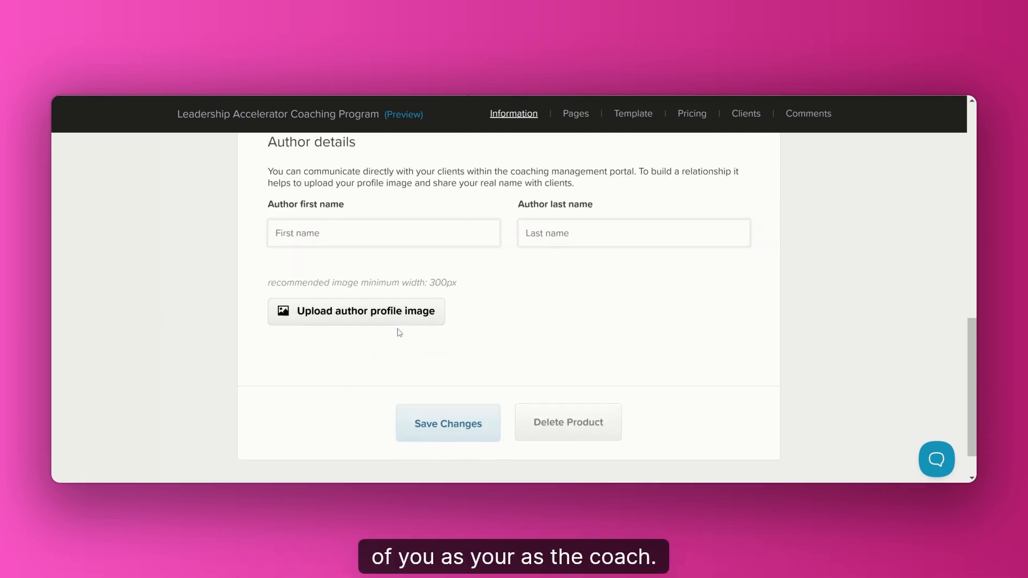
{"action": "scroll", "coordinate": [400, 333], "scroll_direction": "up", "scroll_amount": 10}
Open the coaching service's list of pages and review its sales, post intake, checkout and thank you page entries.
{"action": "left_click", "coordinate": [581, 165]}
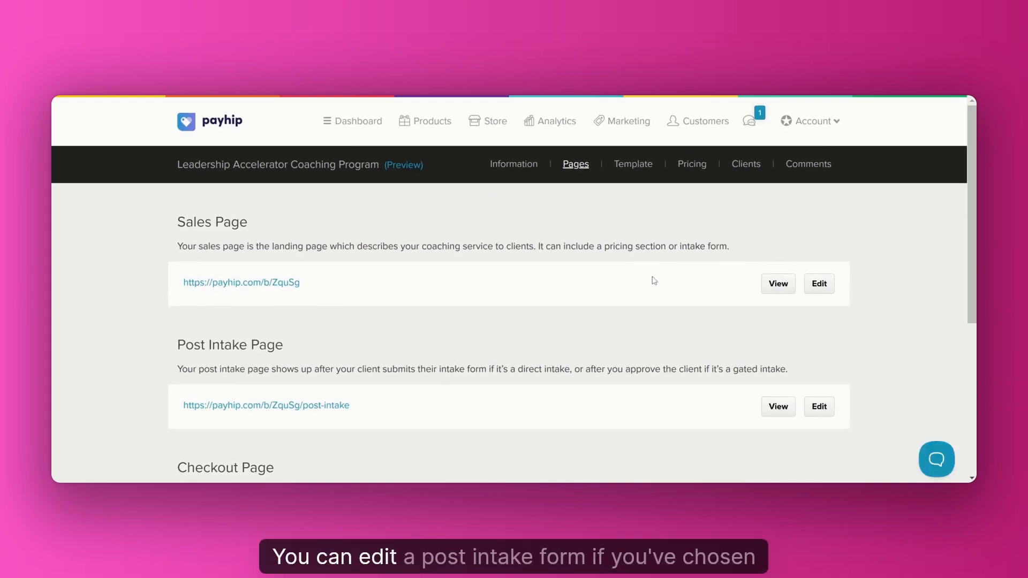
{"action": "scroll", "coordinate": [654, 281], "scroll_direction": "down", "scroll_amount": 2}
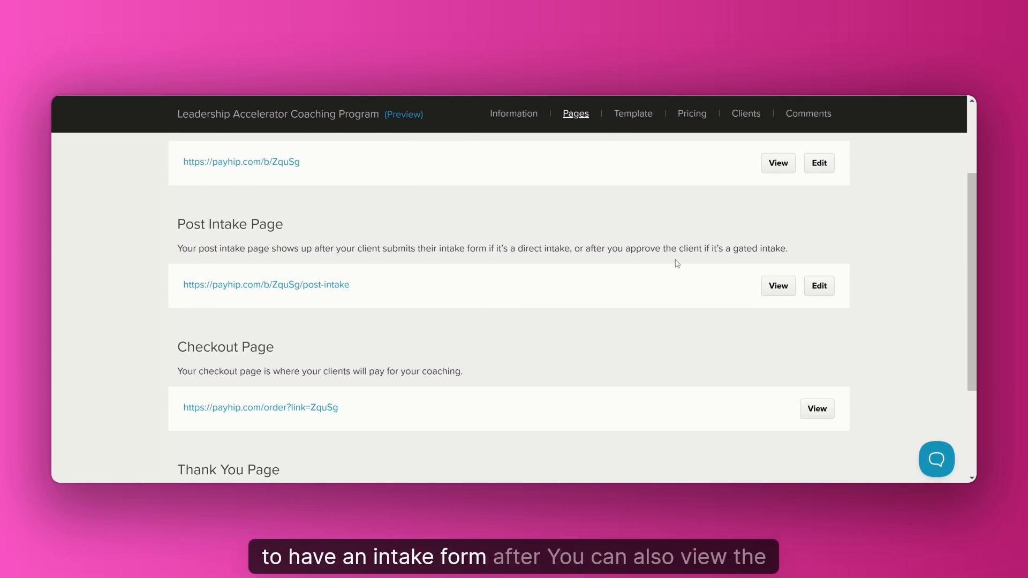
{"action": "scroll", "coordinate": [297, 233], "scroll_direction": "down", "scroll_amount": 2}
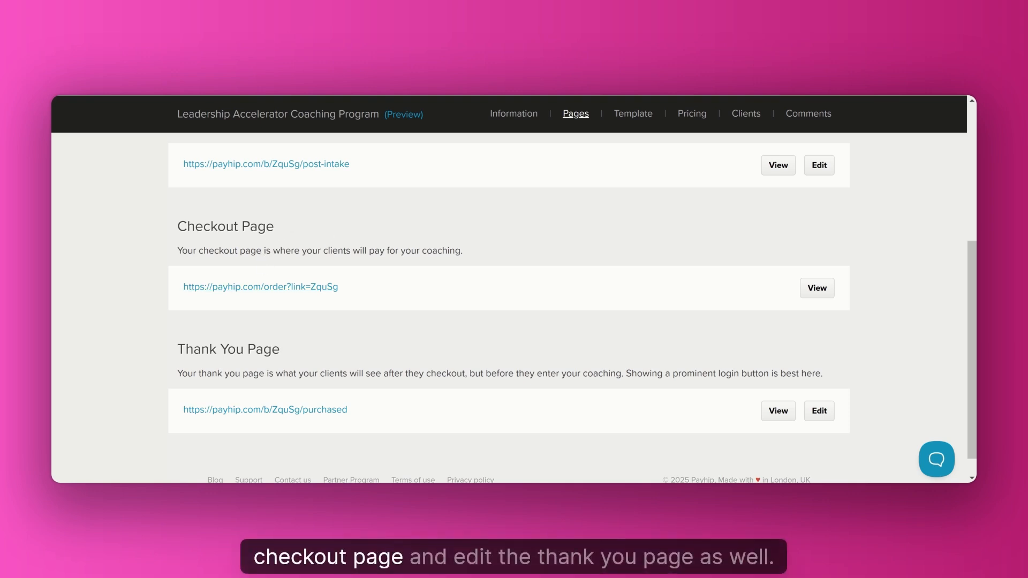
{"action": "scroll", "coordinate": [481, 329], "scroll_direction": "down", "scroll_amount": 1}
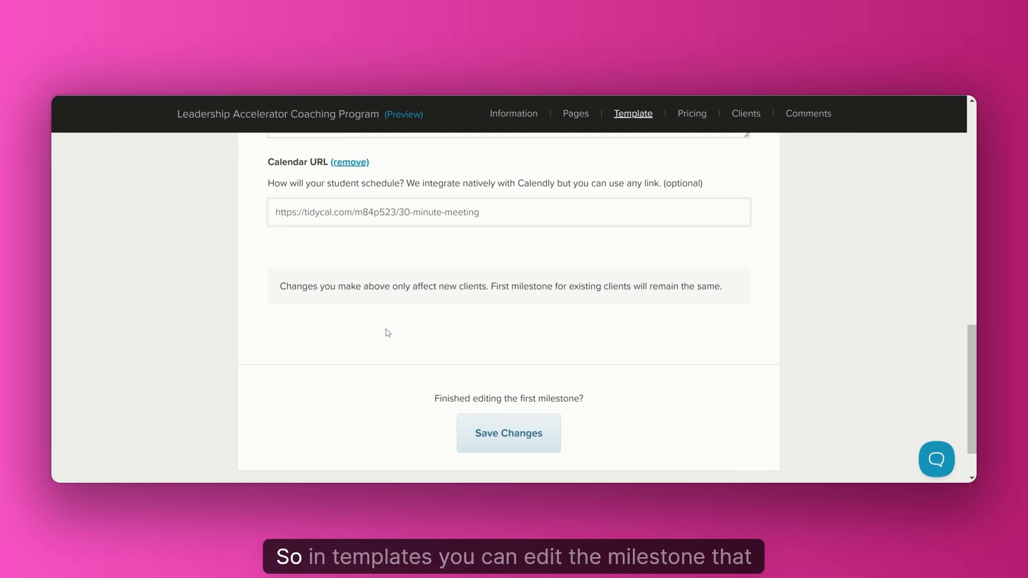
Review the coaching template's first milestone title, description and calendar URL.
{"action": "scroll", "coordinate": [604, 155], "scroll_direction": "up", "scroll_amount": 5}
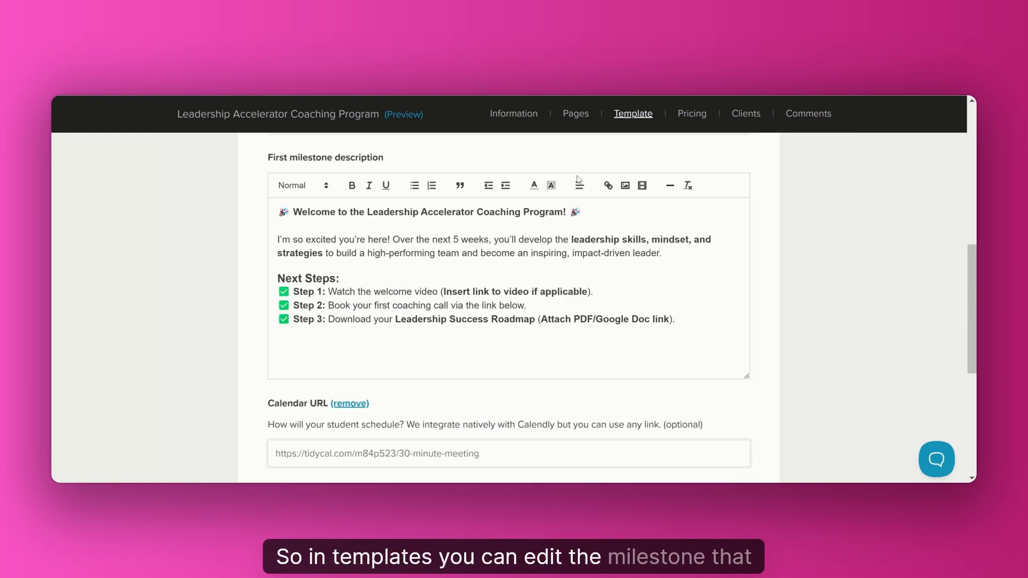
{"action": "scroll", "coordinate": [429, 280], "scroll_direction": "up", "scroll_amount": 4}
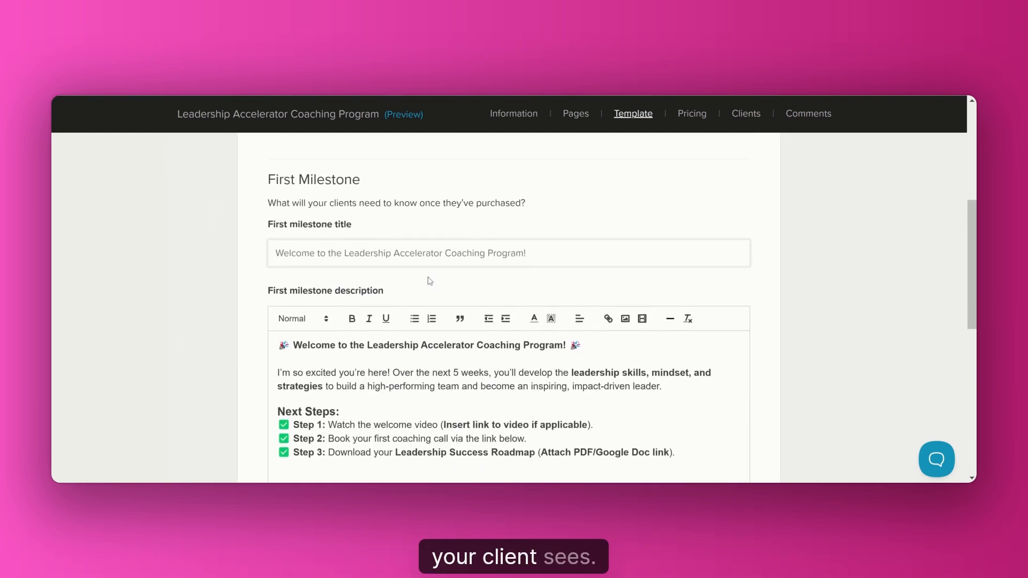
{"action": "scroll", "coordinate": [429, 284], "scroll_direction": "down", "scroll_amount": 3}
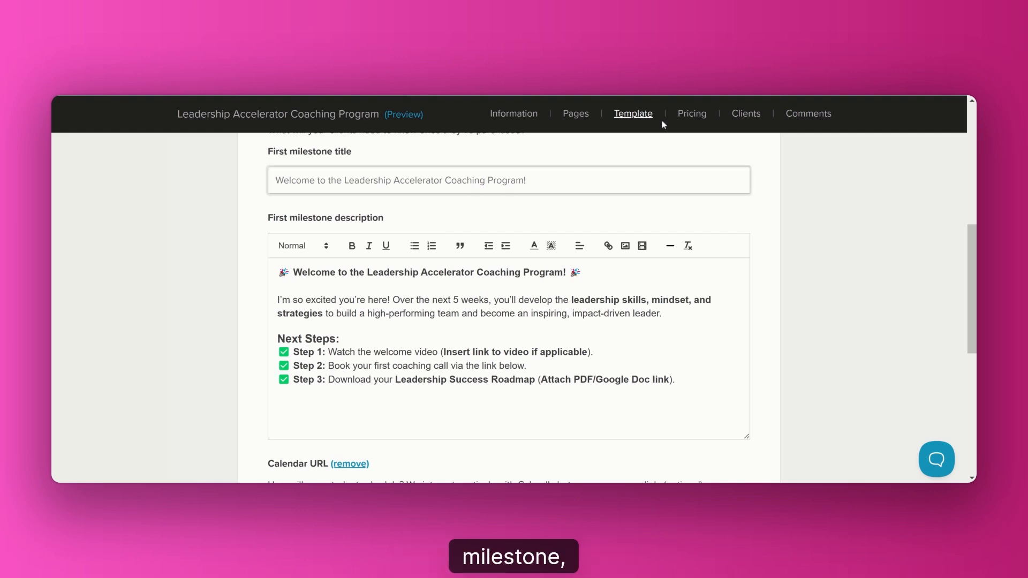
{"action": "scroll", "coordinate": [509, 299], "scroll_direction": "down", "scroll_amount": 3}
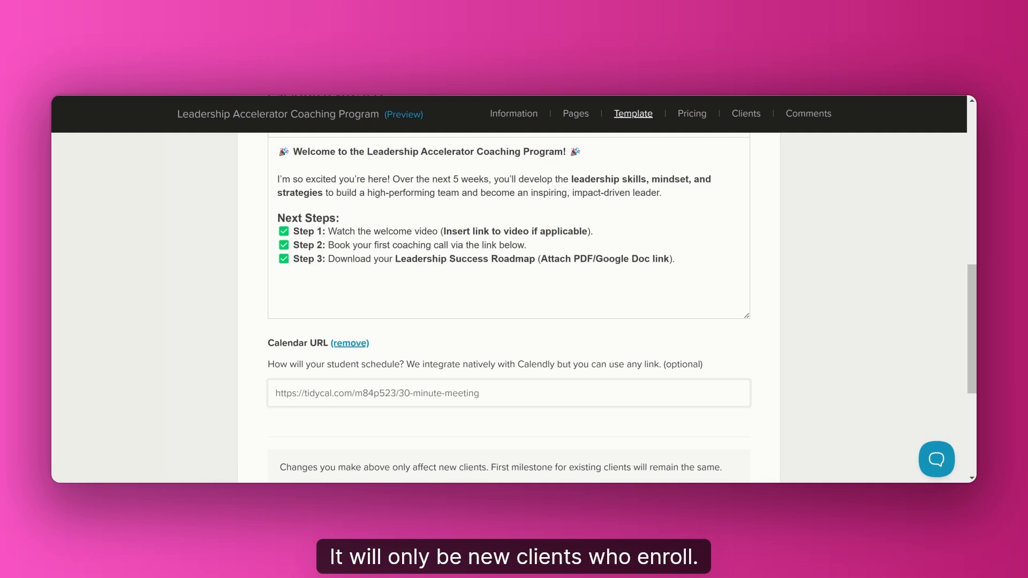
Review the coaching service's pricing plans and its lists of prospective and enrolled clients.
{"action": "left_click", "coordinate": [692, 114]}
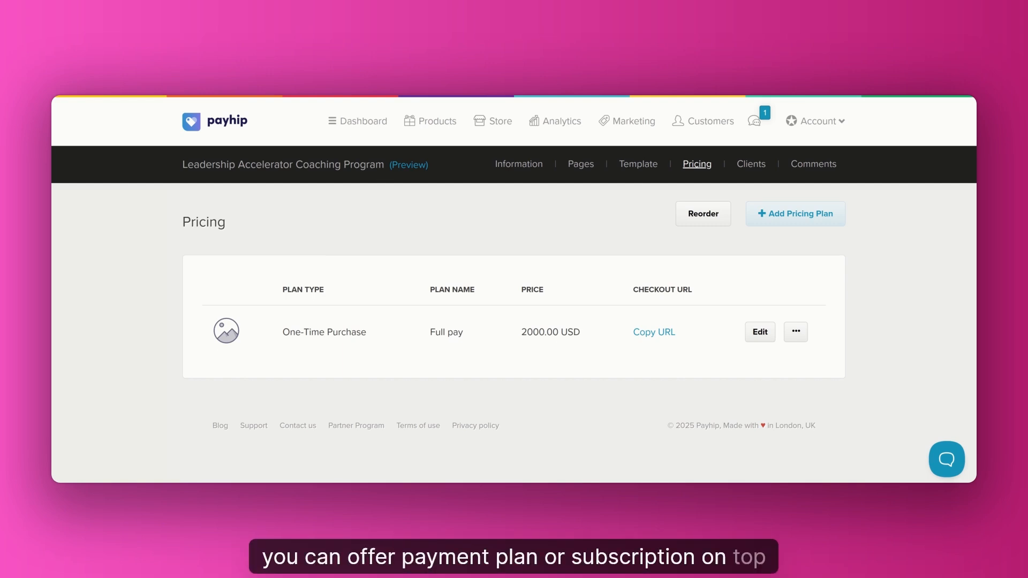
{"action": "left_click", "coordinate": [757, 166]}
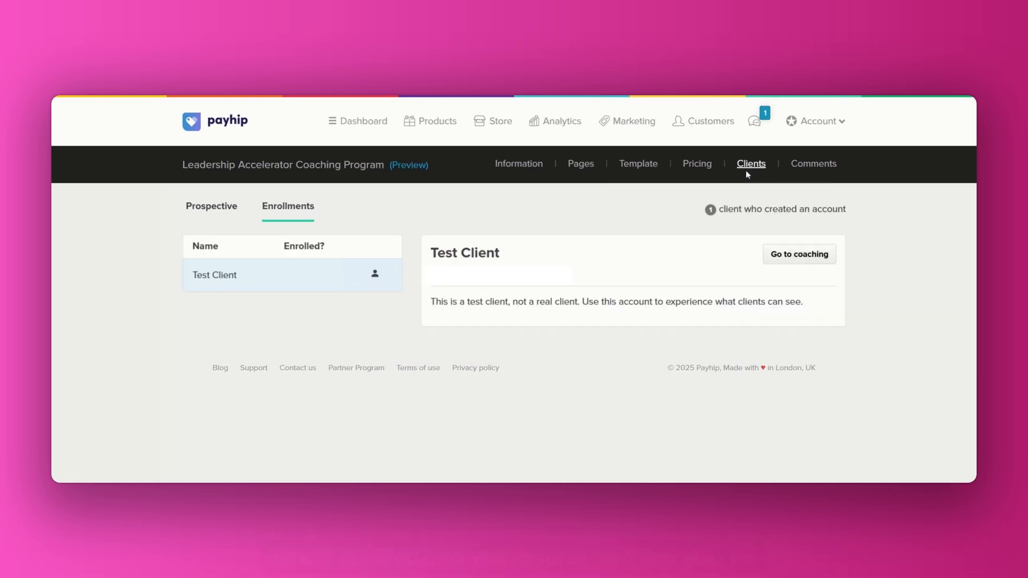
{"action": "left_click", "coordinate": [220, 213]}
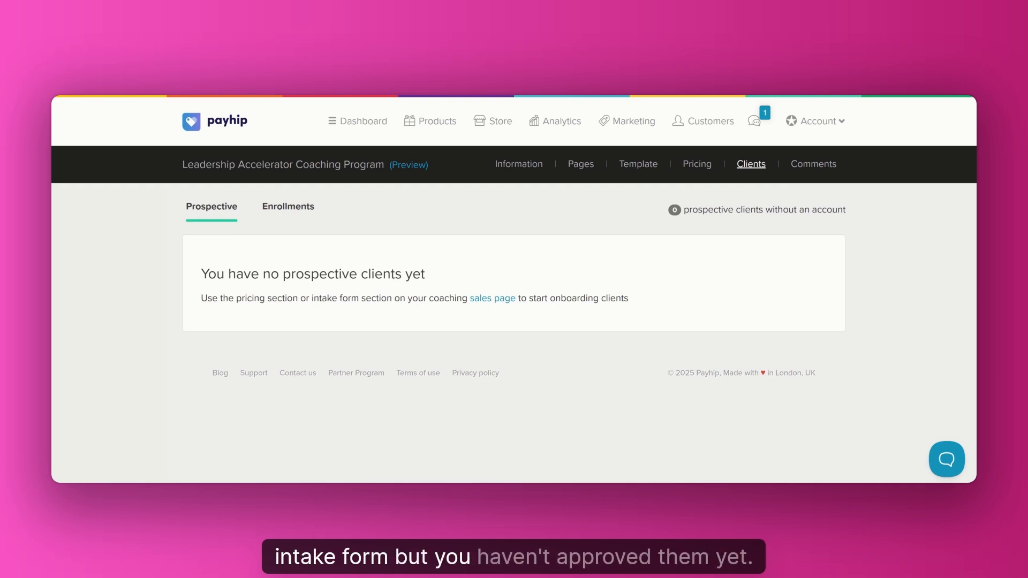
{"action": "left_click", "coordinate": [307, 211]}
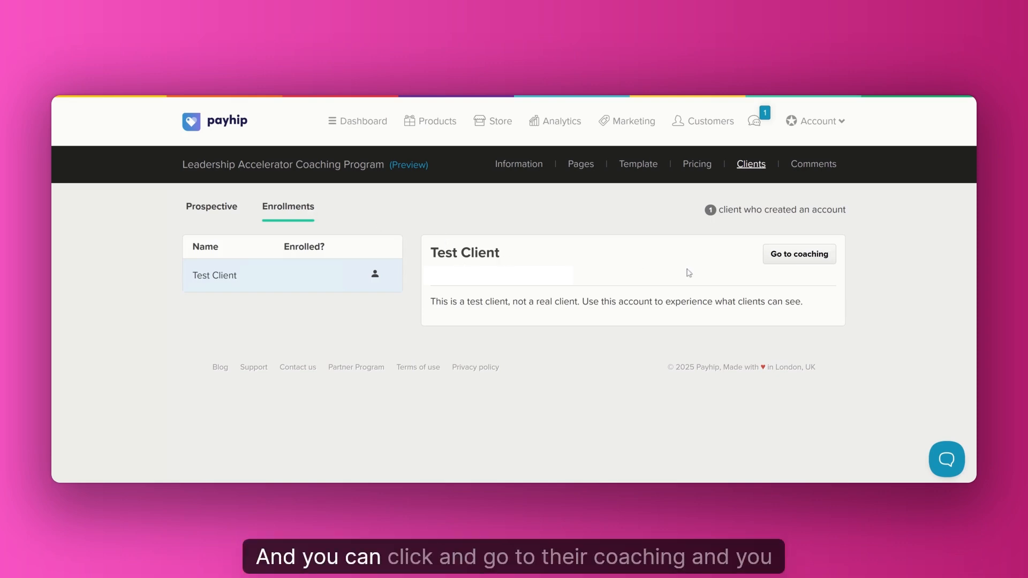
Preview the test client's coaching dashboard and its milestones, and open the coaching service's comments.
{"action": "left_click", "coordinate": [797, 256]}
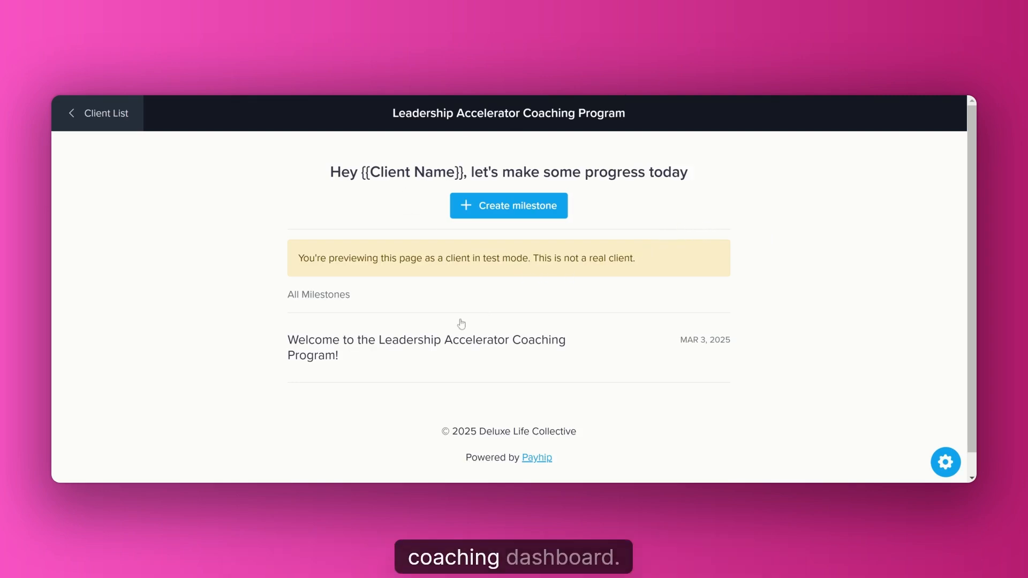
{"action": "scroll", "coordinate": [461, 374], "scroll_direction": "down", "scroll_amount": 1}
{"action": "scroll", "coordinate": [461, 374], "scroll_direction": "up", "scroll_amount": 1}
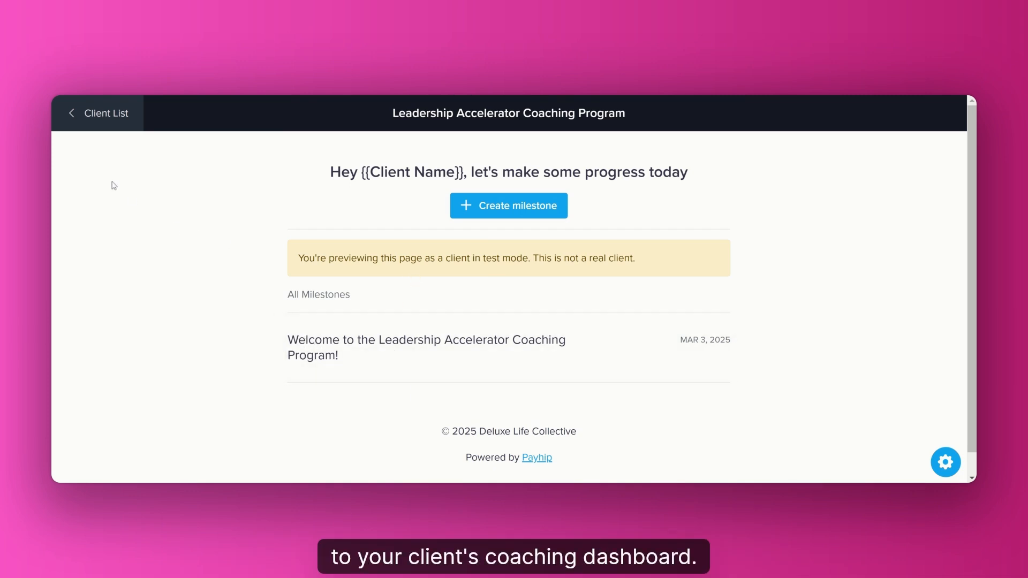
{"action": "left_click", "coordinate": [98, 112]}
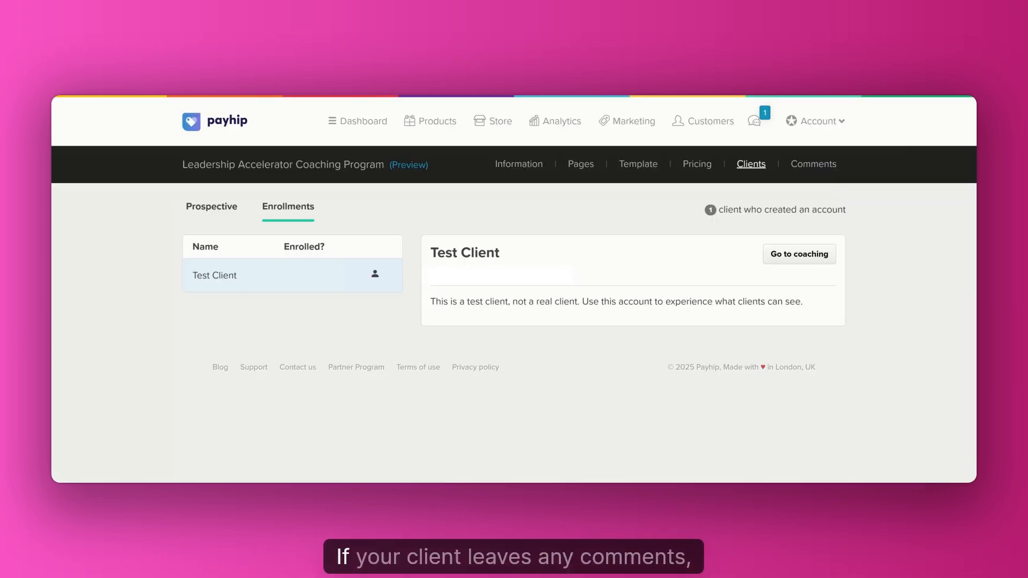
{"action": "left_click", "coordinate": [813, 164]}
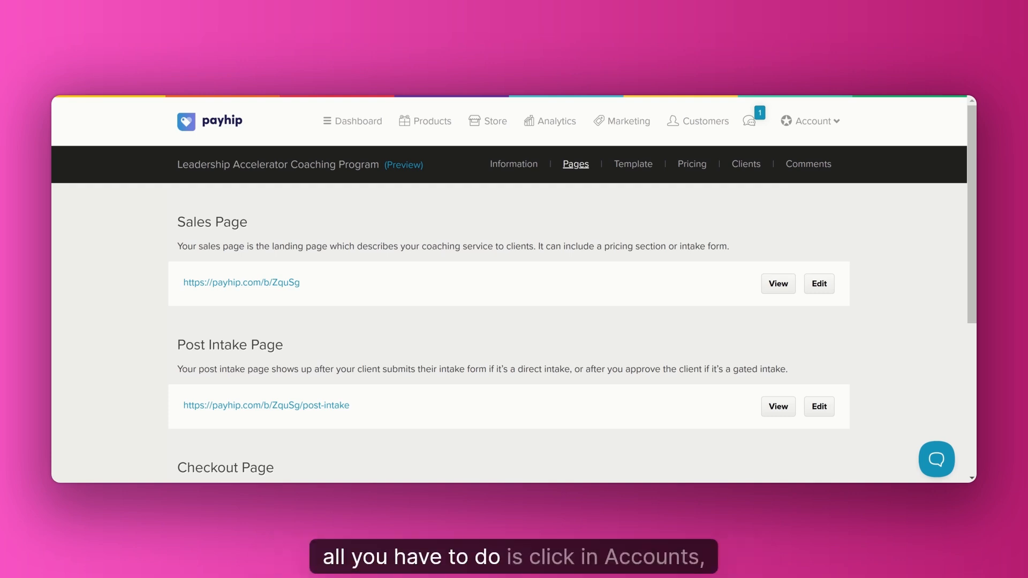
Switch to customer mode and open the Leadership Accelerator Coaching Program from the purchased products.
{"action": "left_click", "coordinate": [830, 122]}
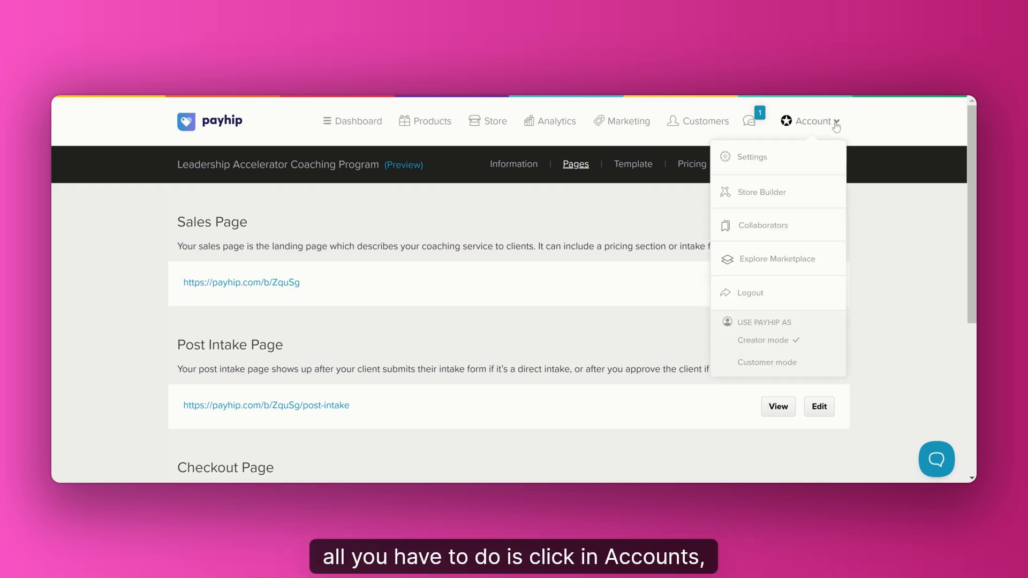
{"action": "left_click", "coordinate": [789, 364]}
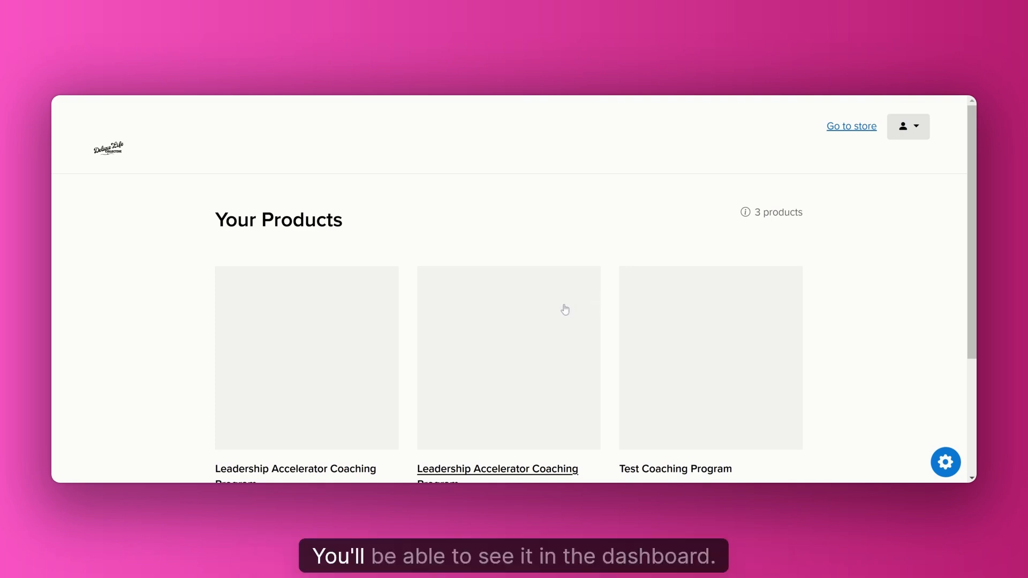
{"action": "scroll", "coordinate": [562, 309], "scroll_direction": "down", "scroll_amount": 3}
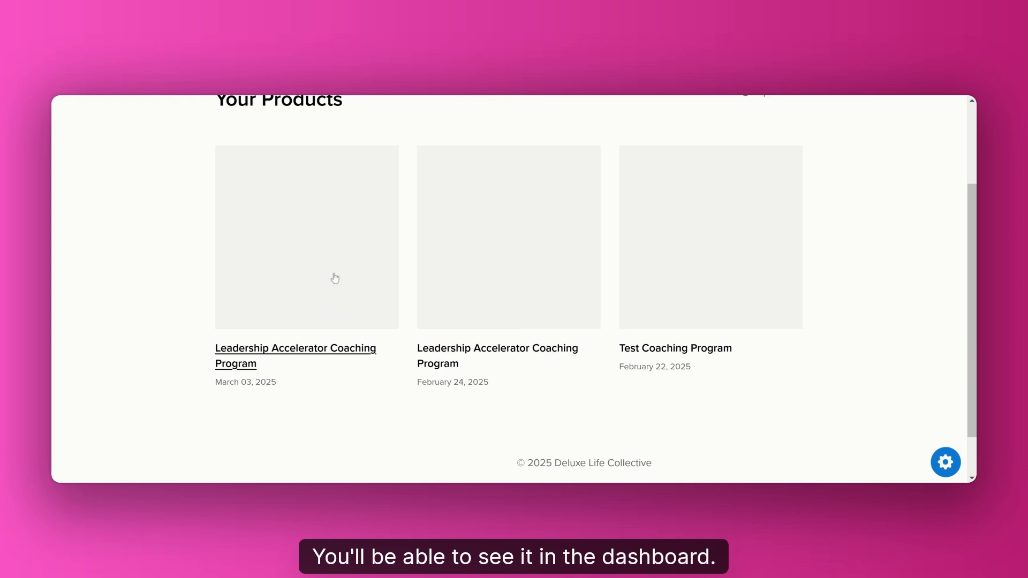
{"action": "left_click", "coordinate": [467, 356]}
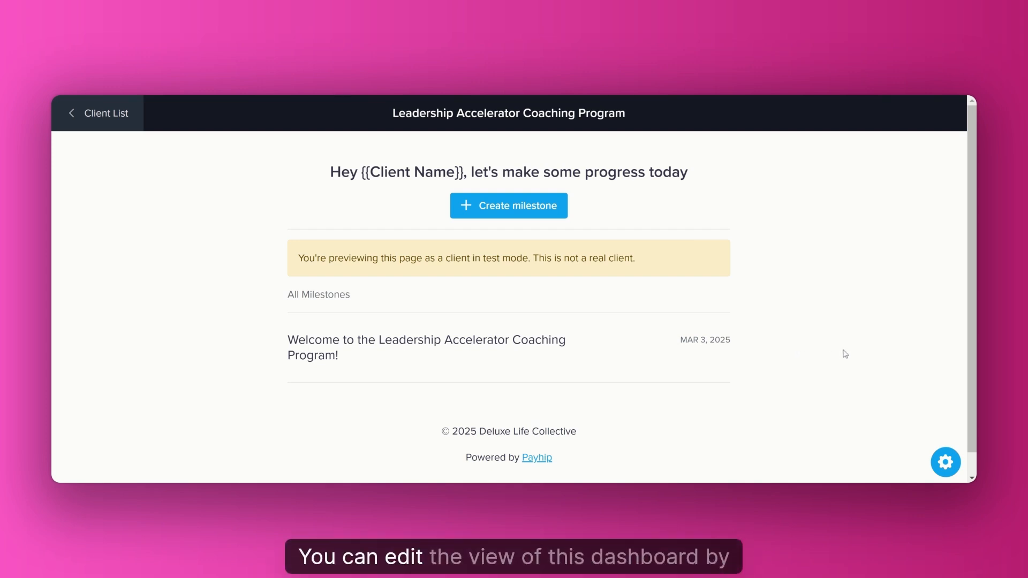
Show a banner image on the client's coaching dashboard and set its banner type to auto.
{"action": "left_click", "coordinate": [946, 462]}
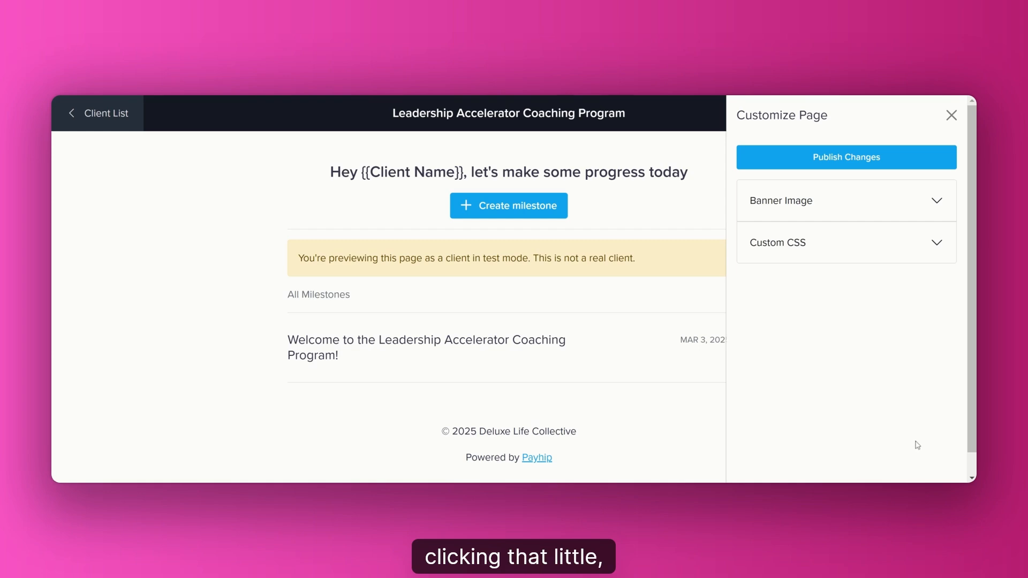
{"action": "left_click", "coordinate": [952, 115]}
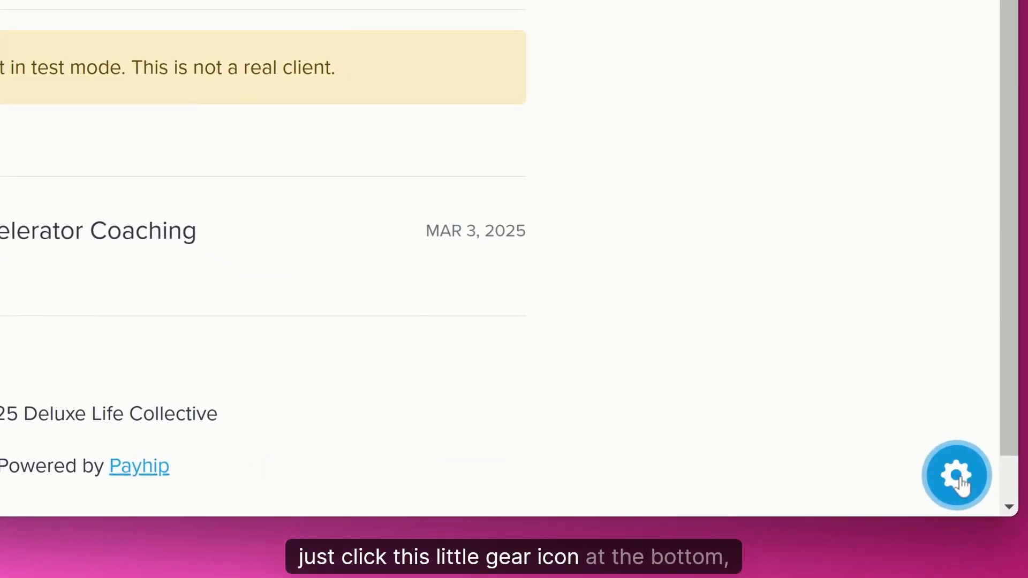
{"action": "left_click", "coordinate": [959, 479]}
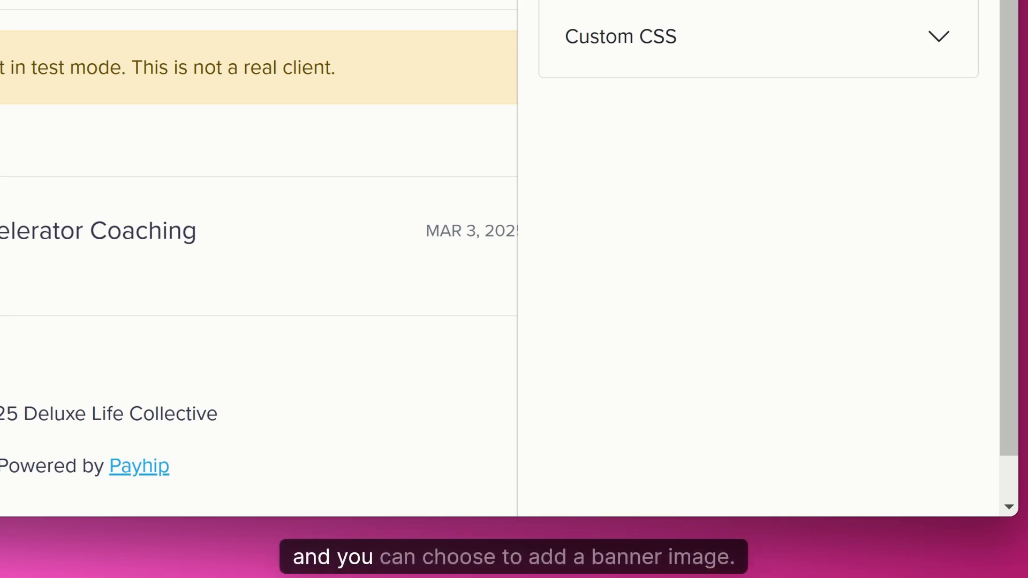
{"action": "left_click", "coordinate": [937, 15]}
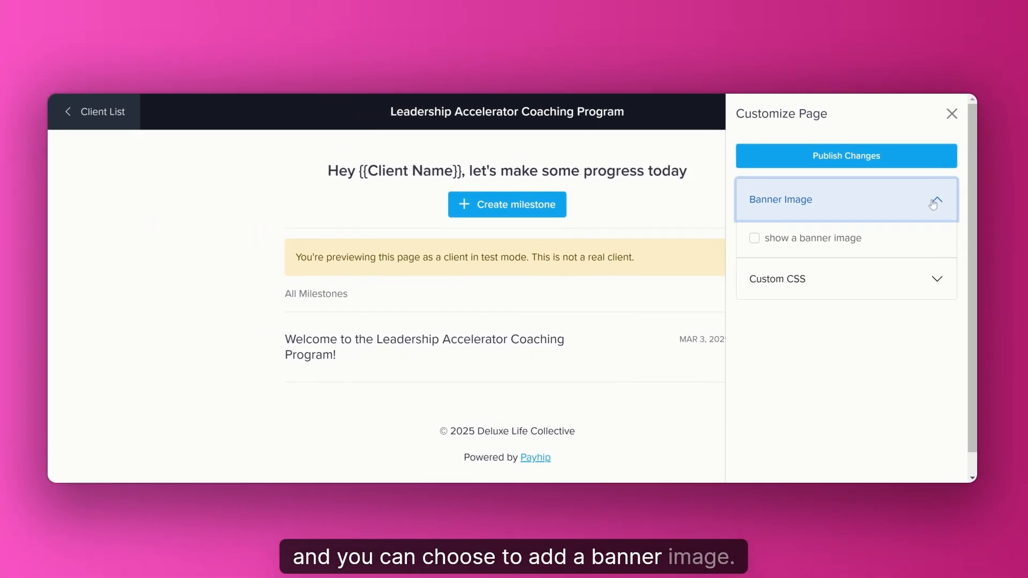
{"action": "left_click", "coordinate": [754, 239]}
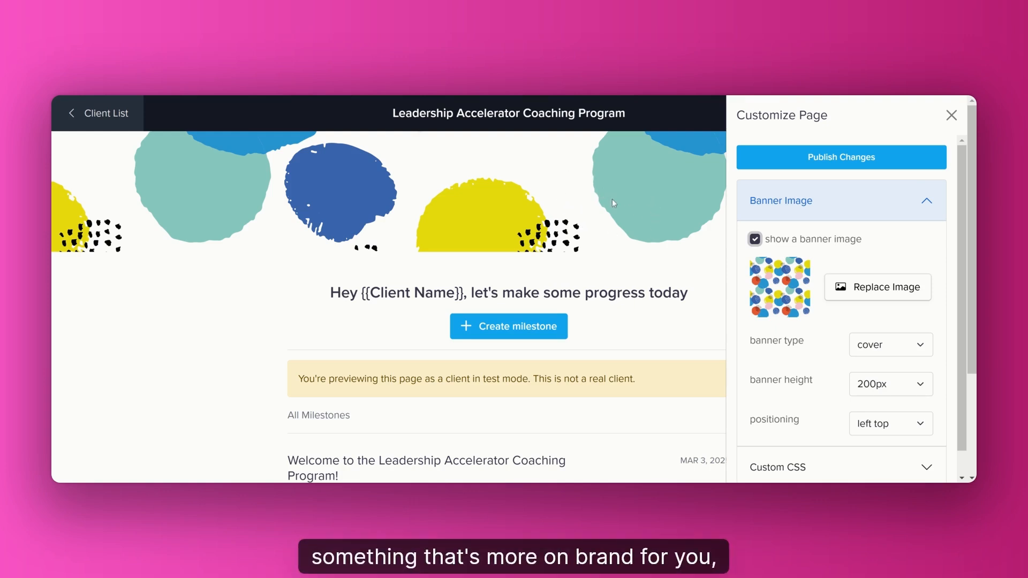
{"action": "left_click", "coordinate": [920, 347]}
{"action": "left_click", "coordinate": [921, 354]}
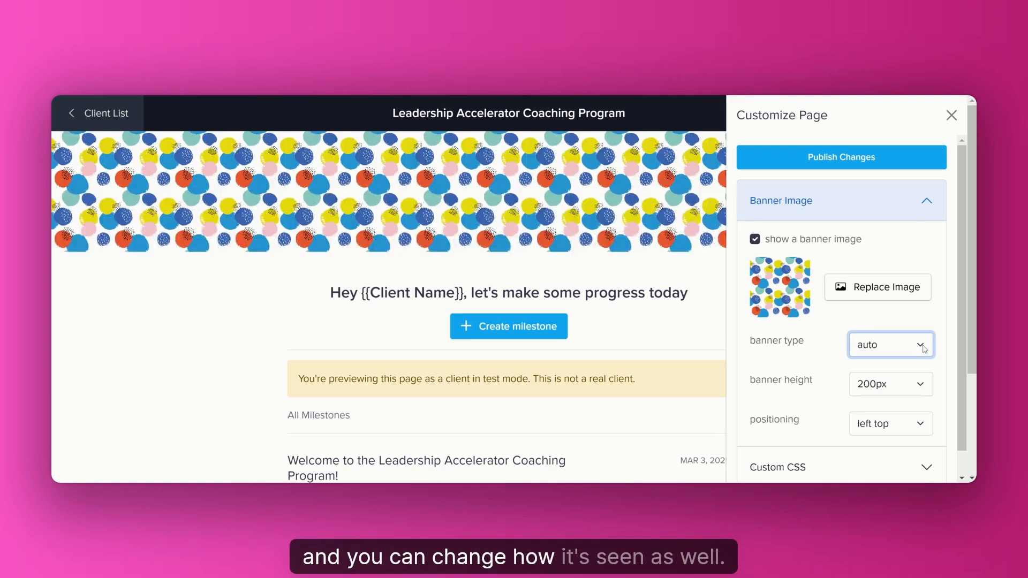